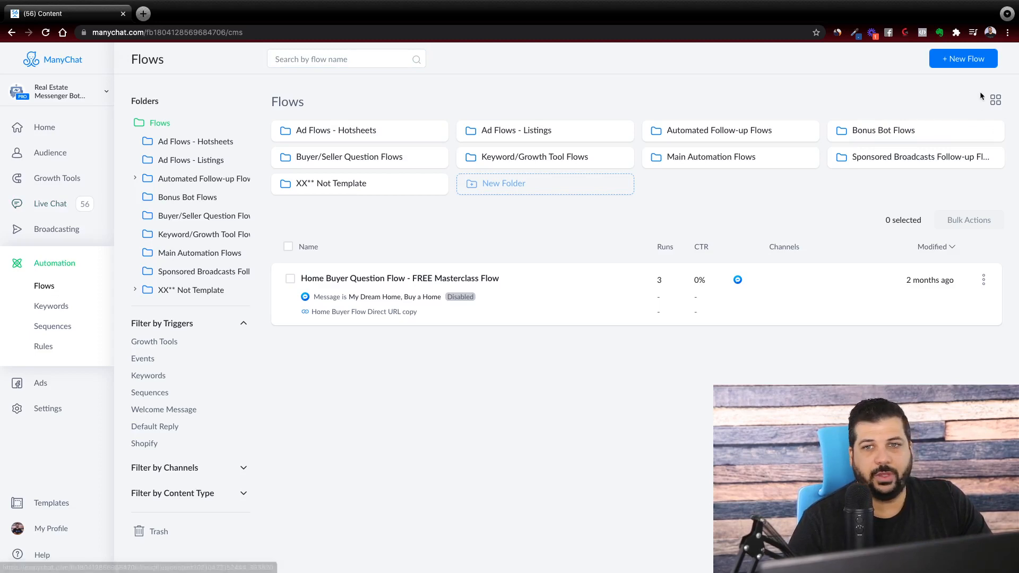
Create a new empty flow named "Test" in the Flows folder
left_click(969, 64)
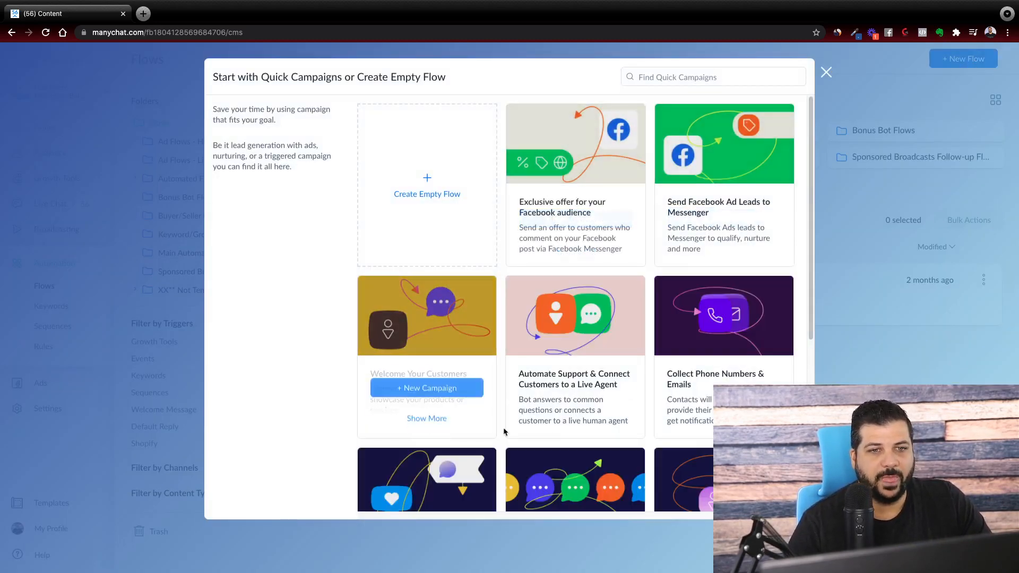
scroll(518, 426, "down", 5)
scroll(477, 414, "up", 5)
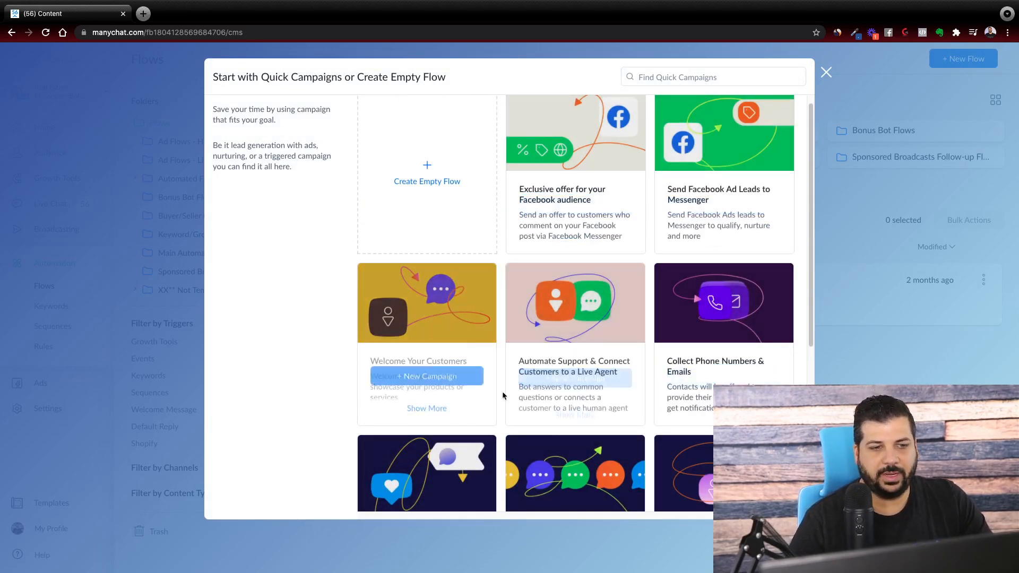
scroll(709, 361, "down", 1)
scroll(710, 361, "down", 4)
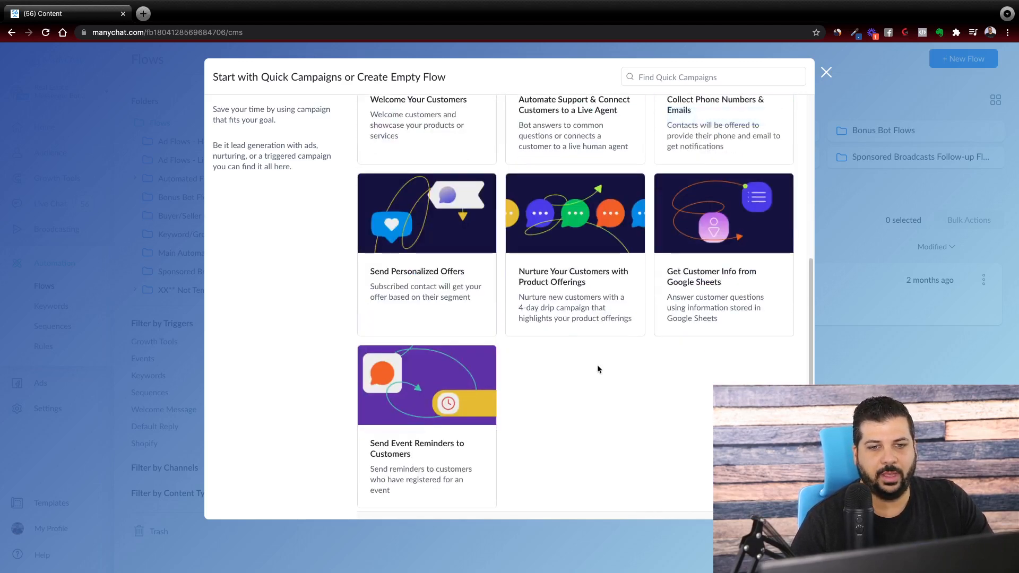
scroll(576, 451, "up", 3)
scroll(430, 210, "up", 2)
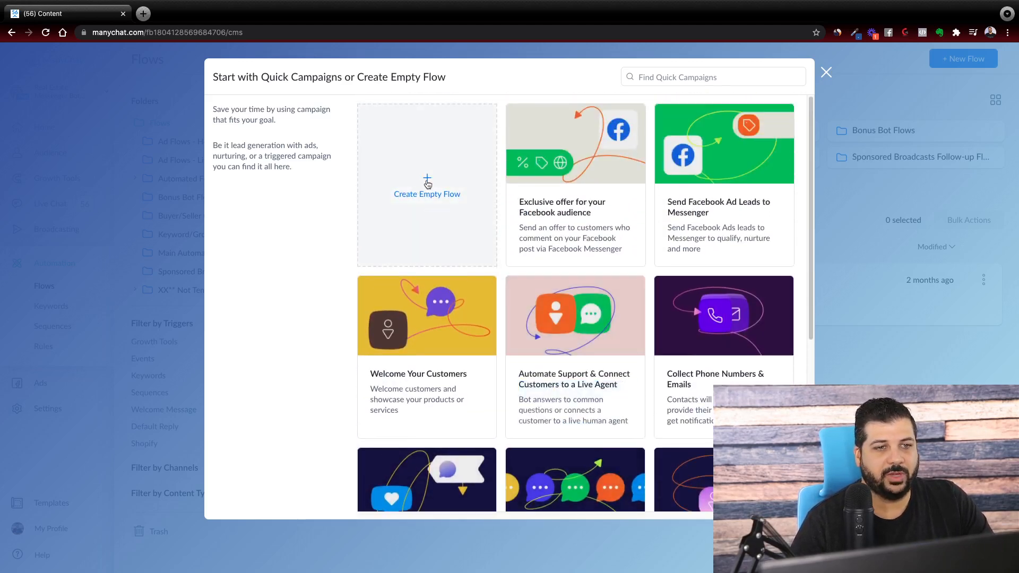
left_click(427, 182)
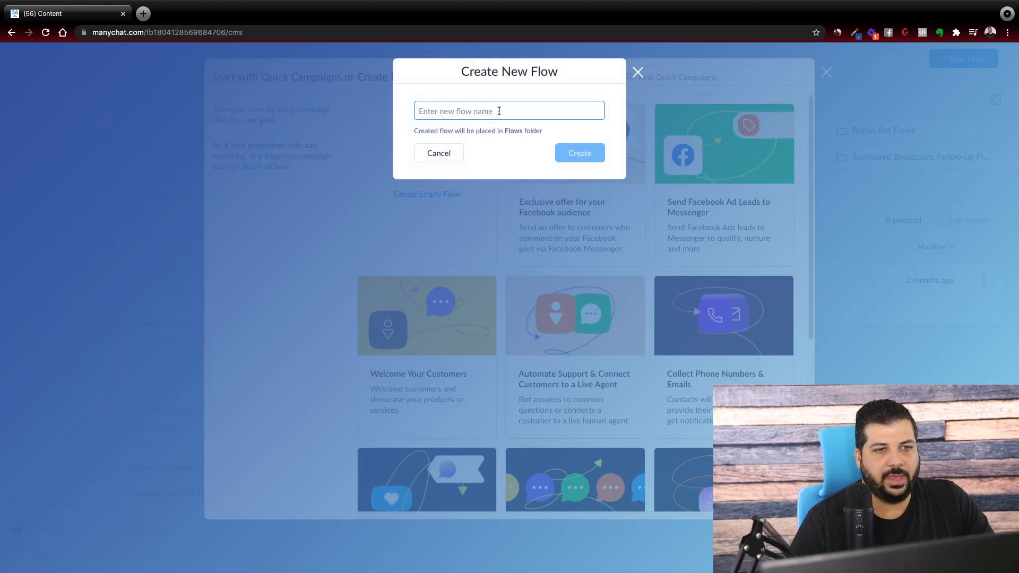
type("Test")
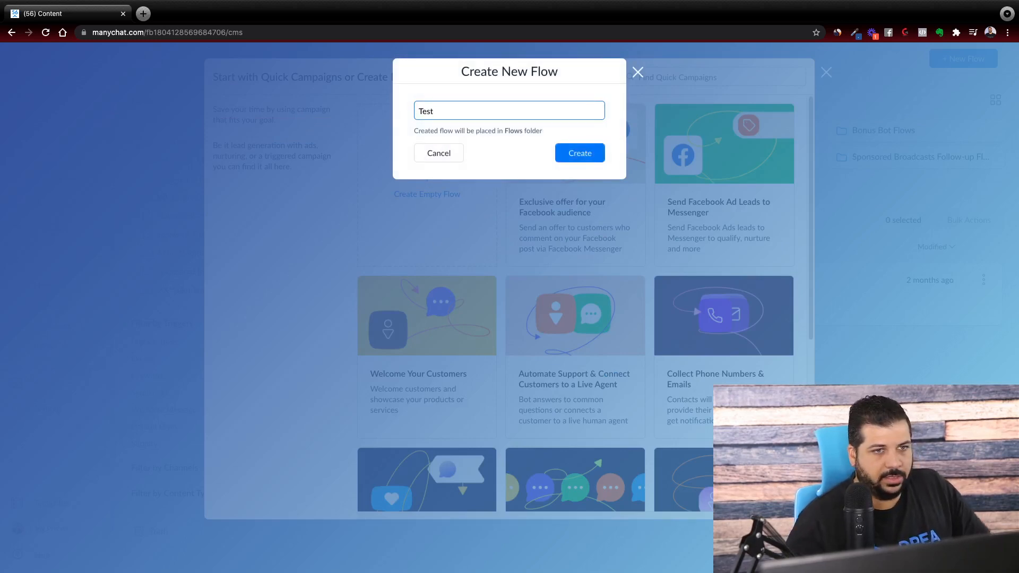
left_click(580, 152)
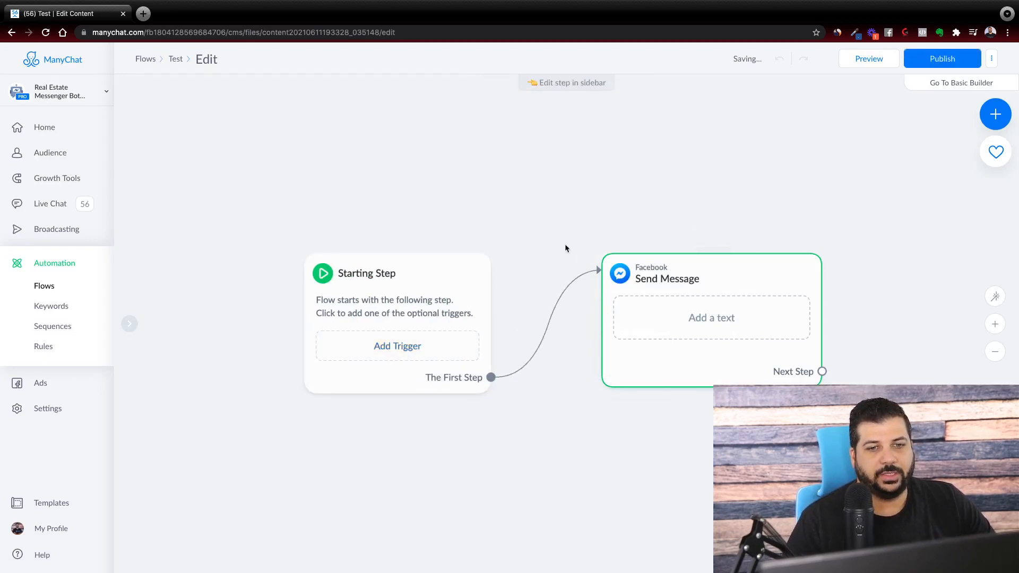
left_click(387, 313)
left_click(663, 277)
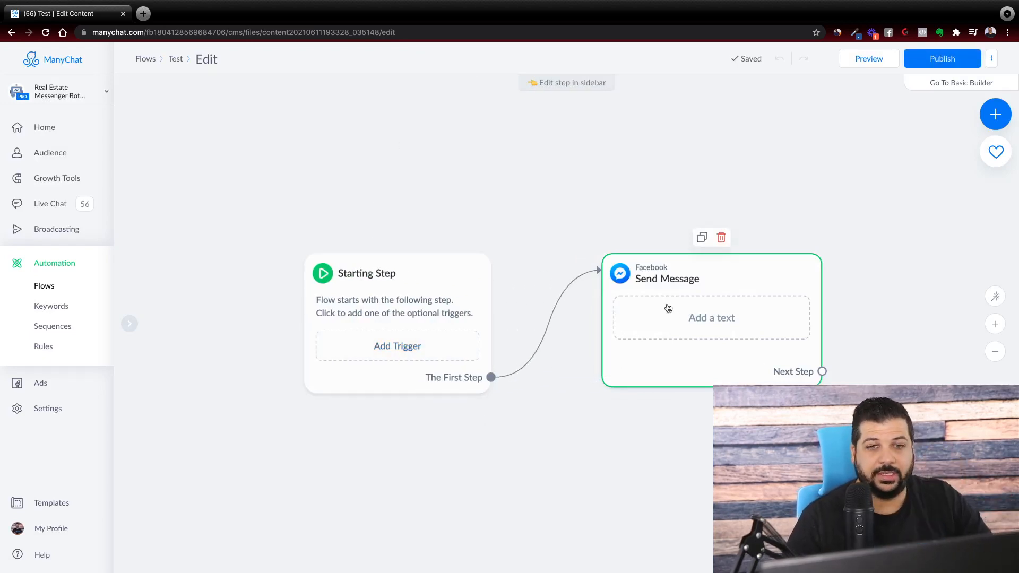
left_click(454, 291)
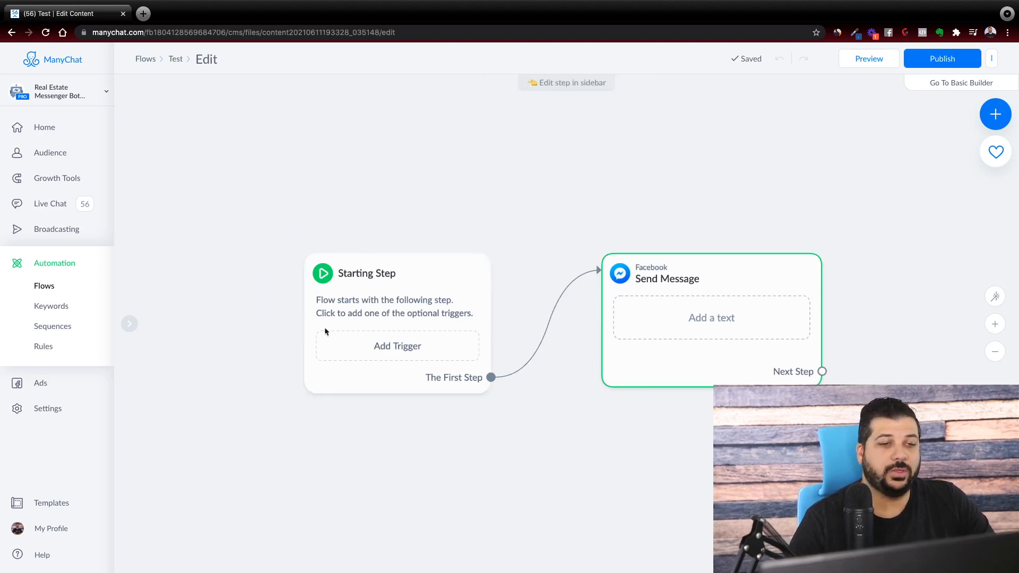
Add a Messenger Ref URL trigger to the Starting Step
left_click(394, 346)
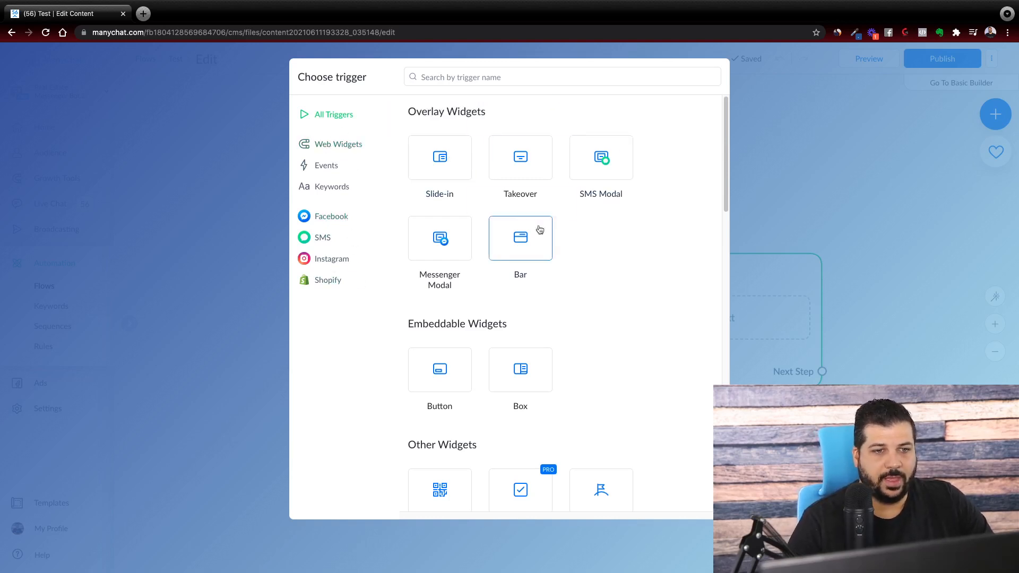
scroll(545, 319, "down", 4)
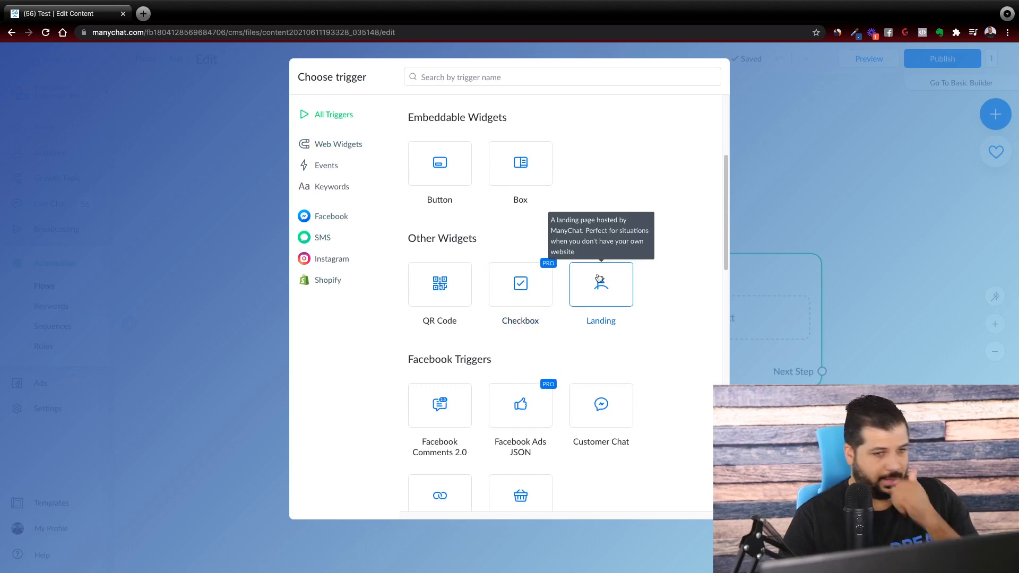
scroll(635, 296, "down", 1)
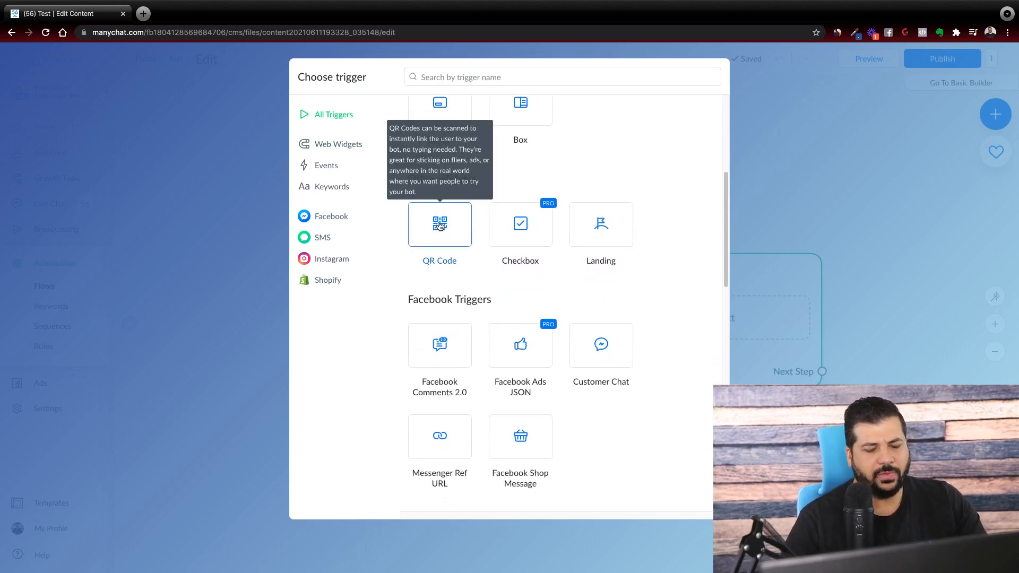
scroll(436, 226, "down", 1)
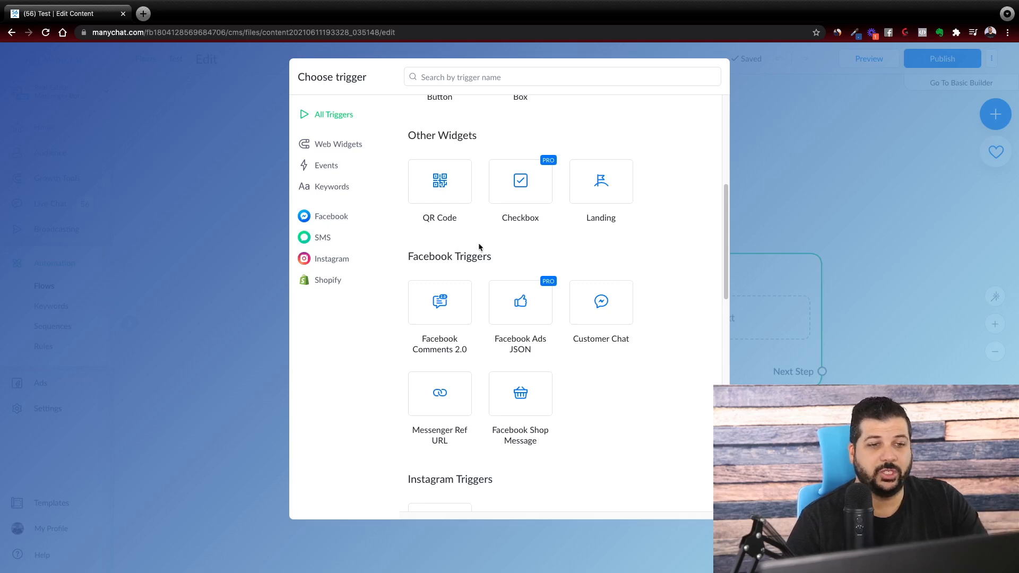
scroll(479, 247, "down", 1)
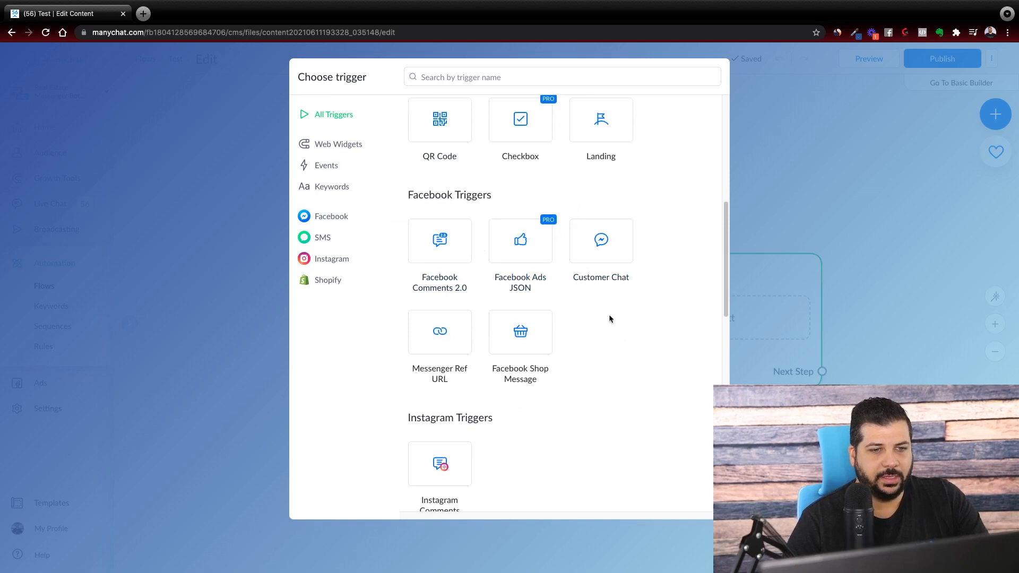
scroll(610, 319, "down", 1)
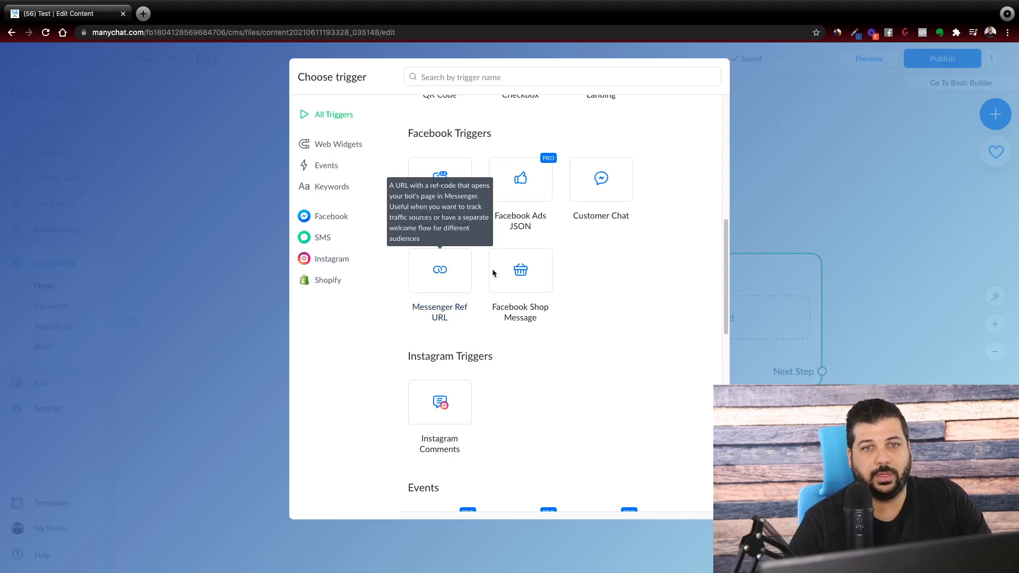
scroll(652, 321, "down", 4)
scroll(651, 323, "down", 5)
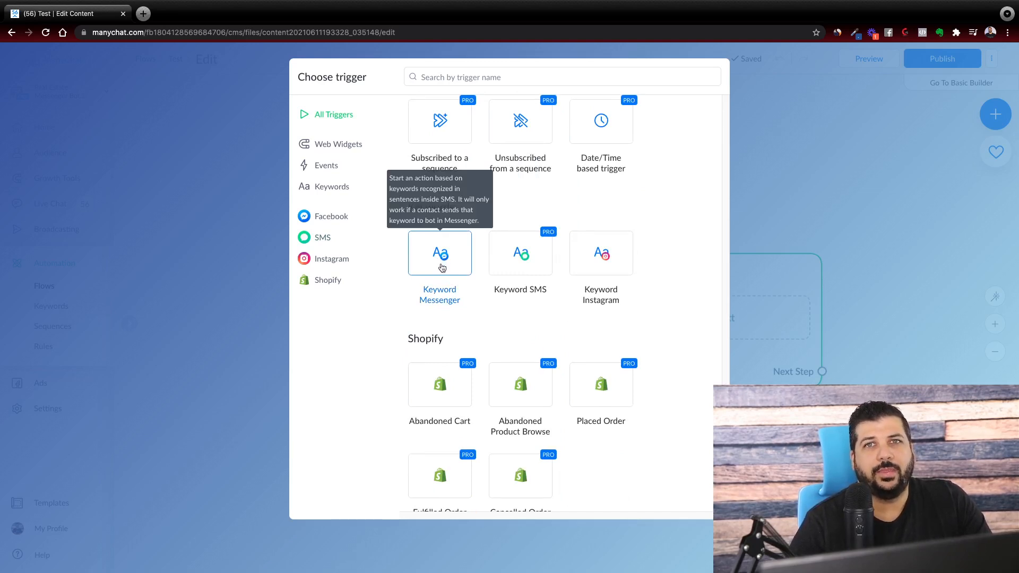
scroll(455, 285, "up", 12)
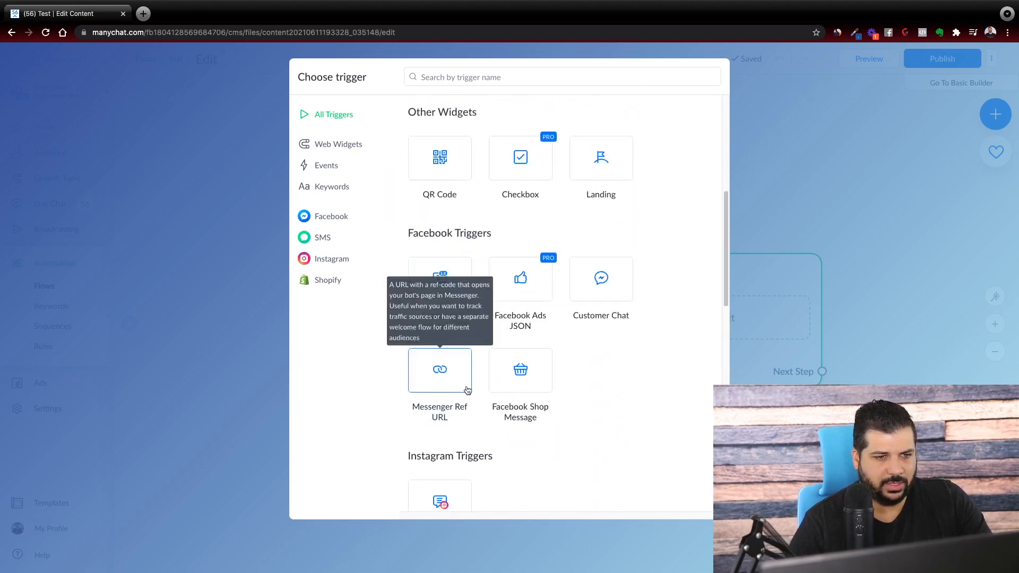
left_click(440, 371)
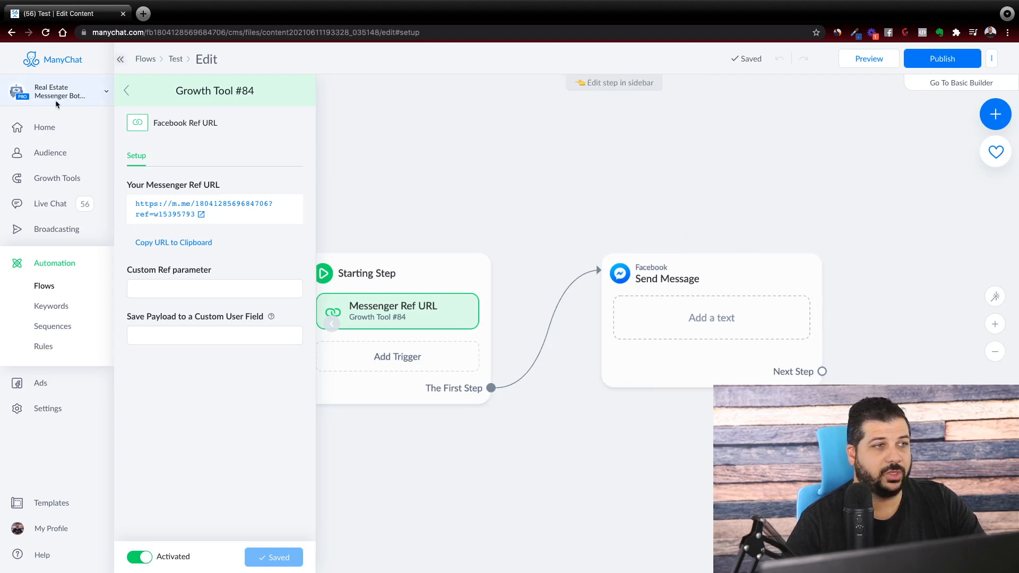
Set the content type of the Facebook Send Message step to Other
left_click(736, 315)
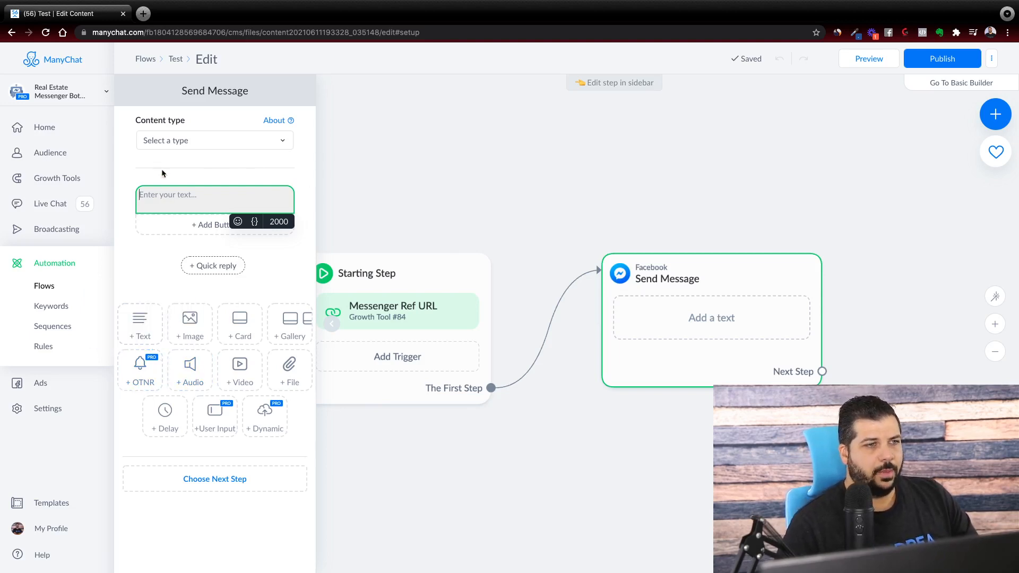
left_click(180, 144)
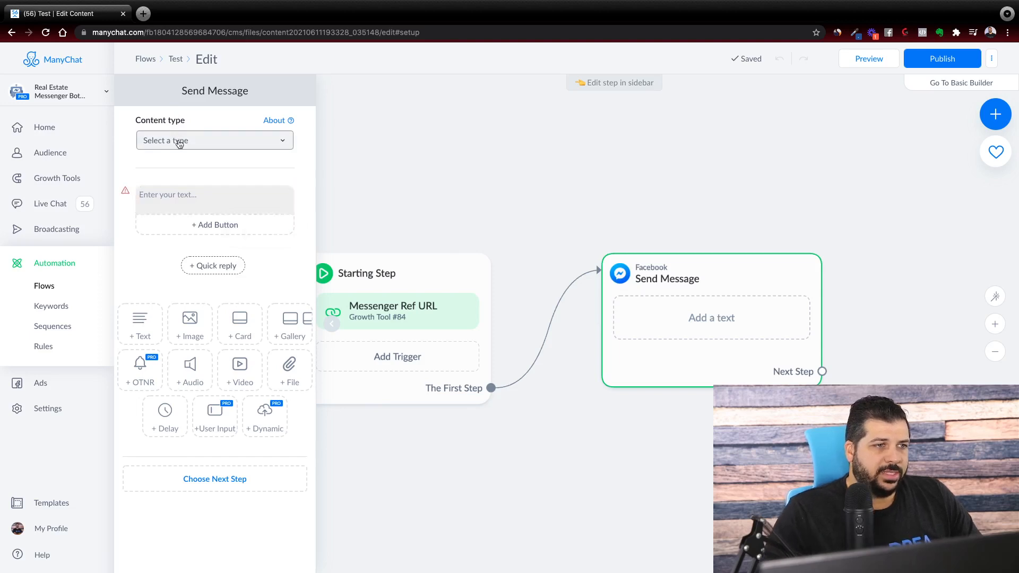
left_click(179, 143)
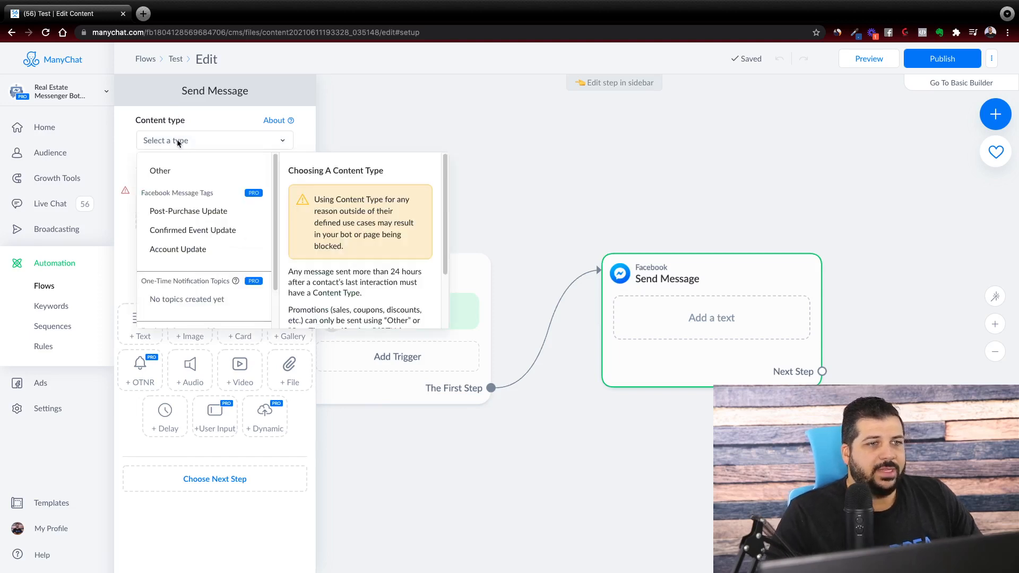
left_click(181, 171)
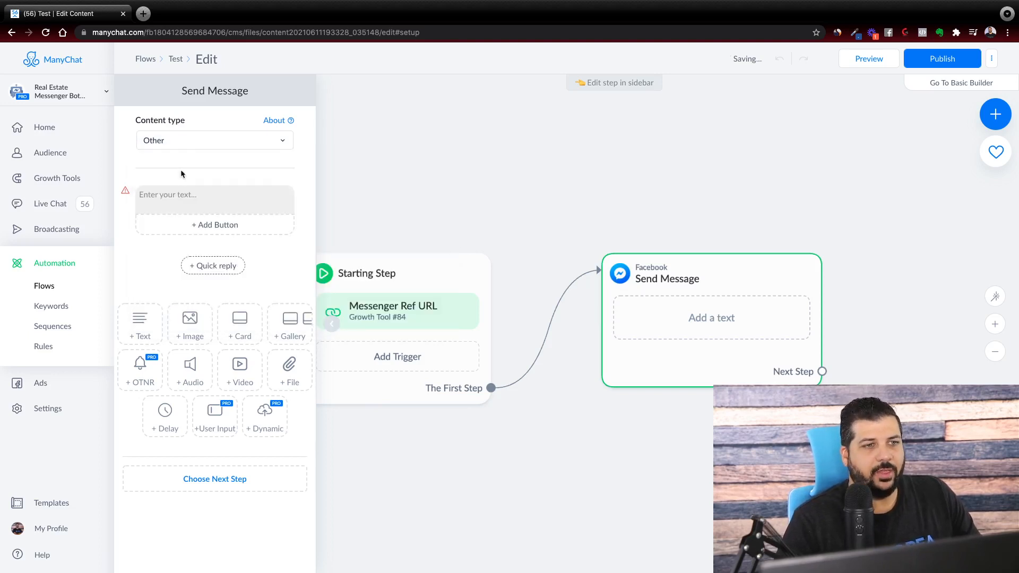
left_click(187, 137)
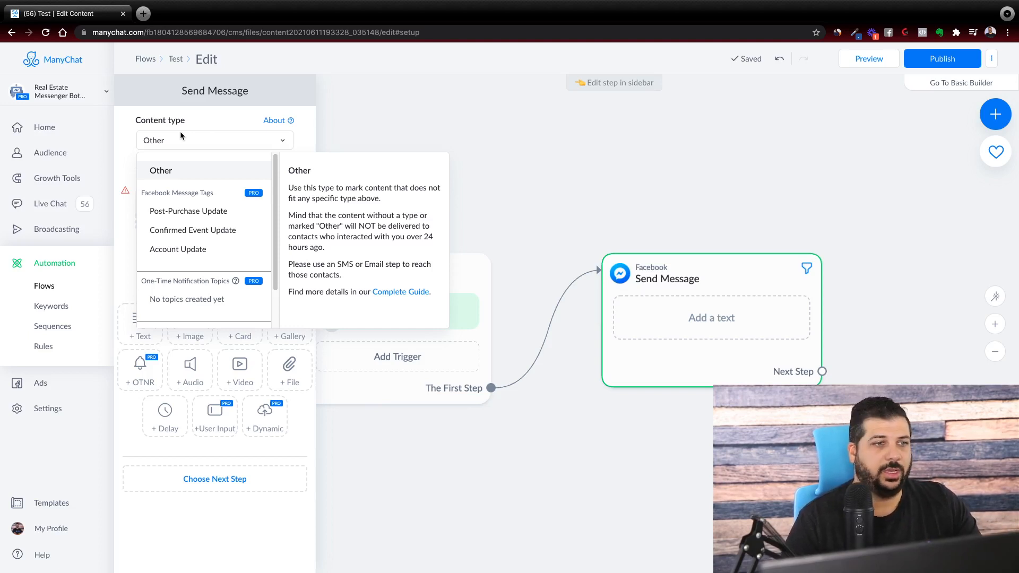
left_click(159, 172)
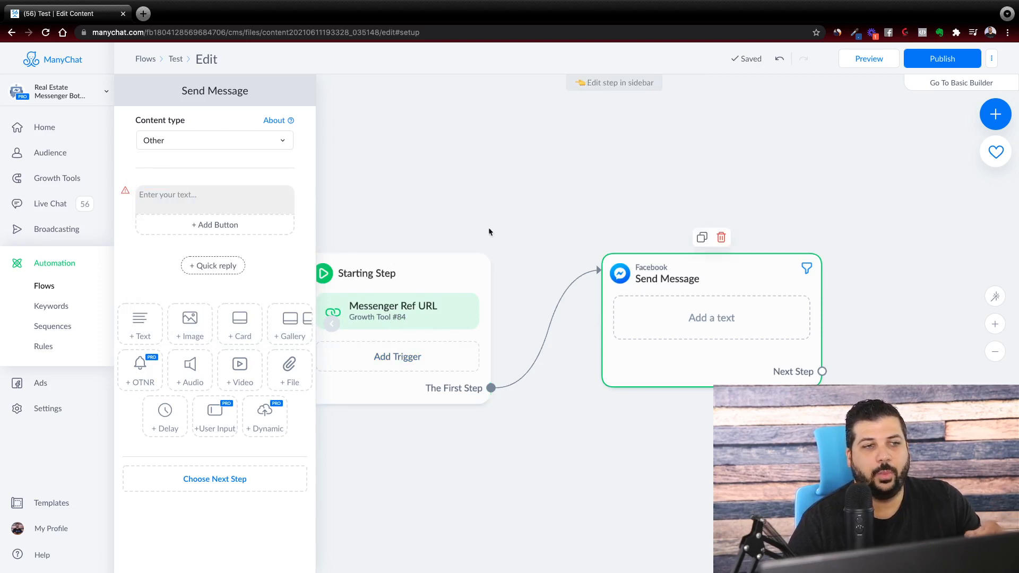
Begin the text of the Send Message step with the greeting "Hi"
left_click(140, 208)
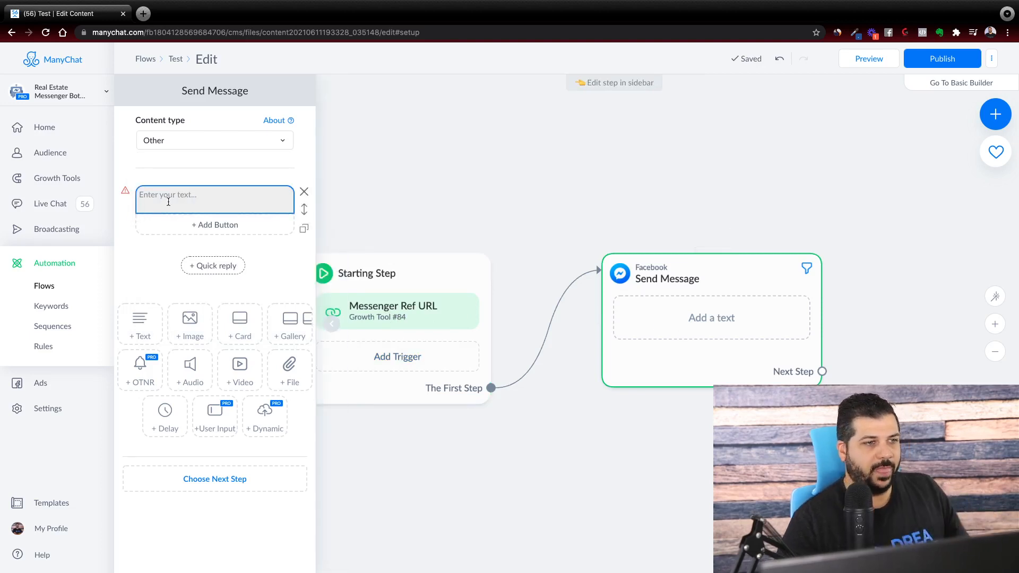
left_click(170, 201)
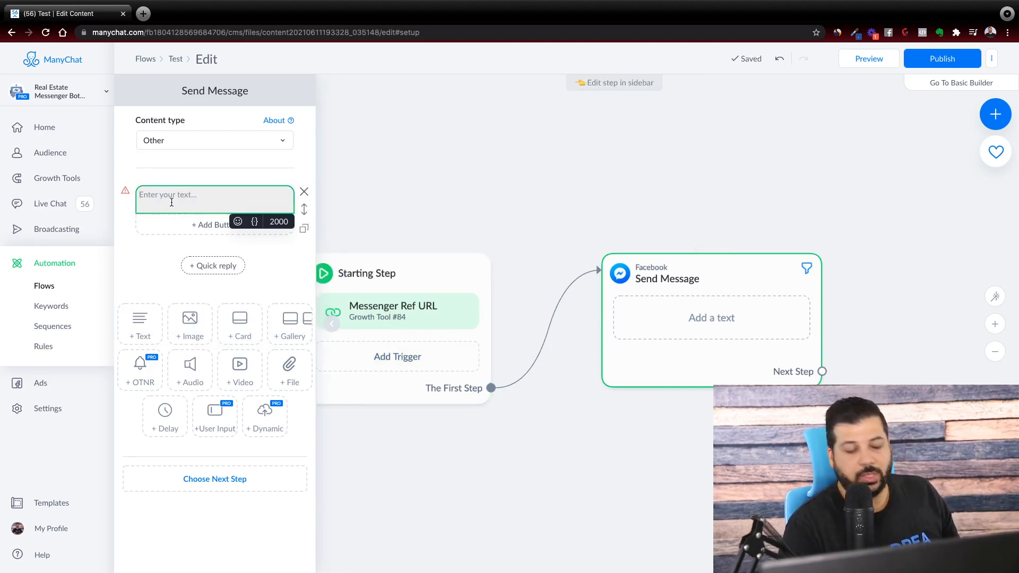
type("Hi")
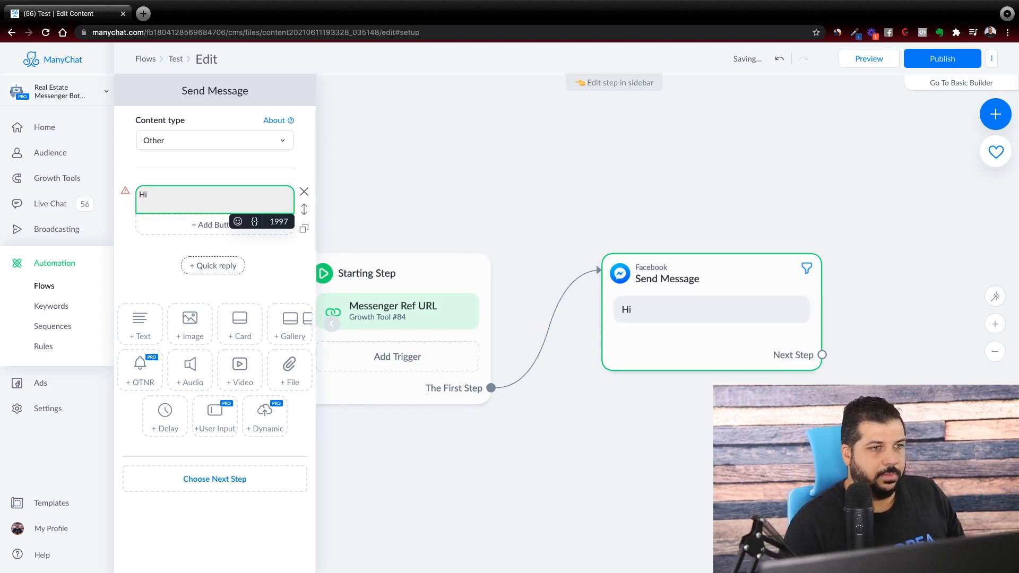
left_click(258, 225)
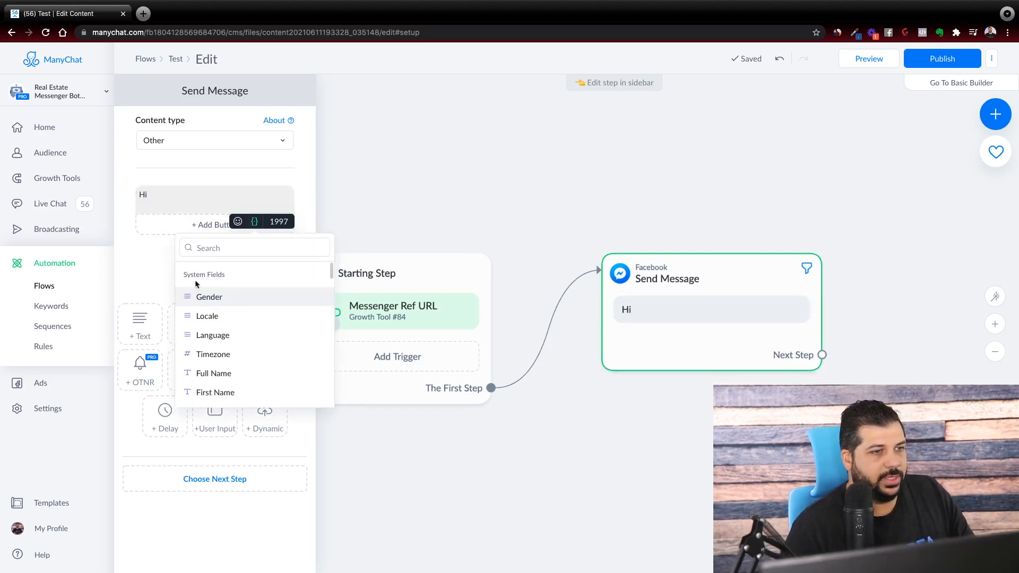
scroll(226, 304, "down", 3)
scroll(215, 317, "up", 1)
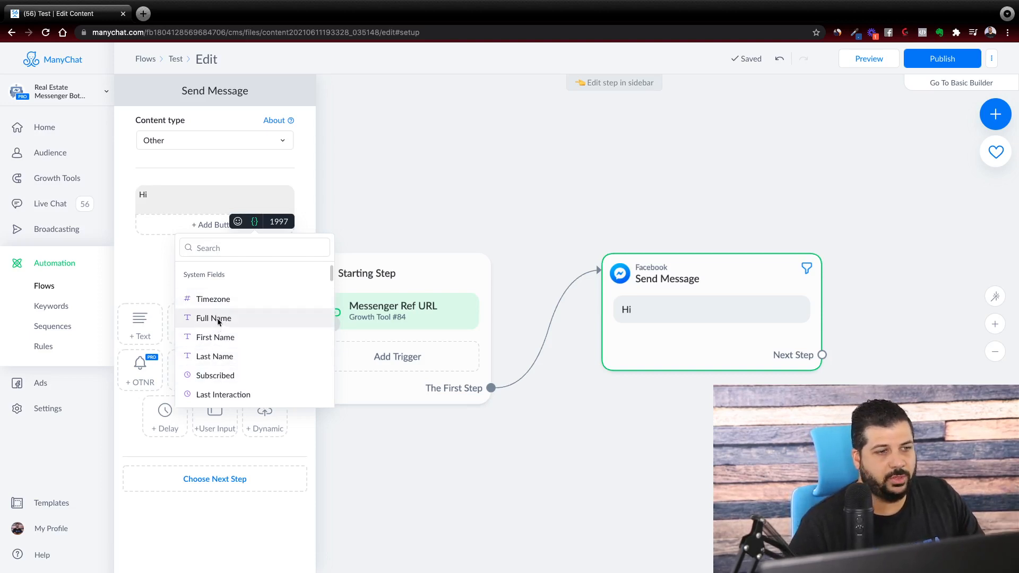
left_click(217, 321)
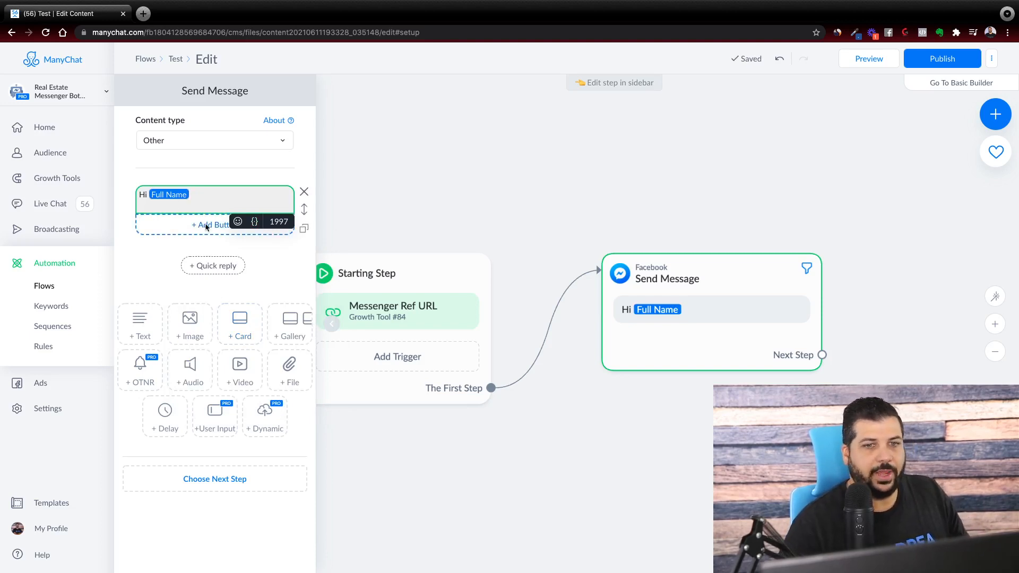
type(",")
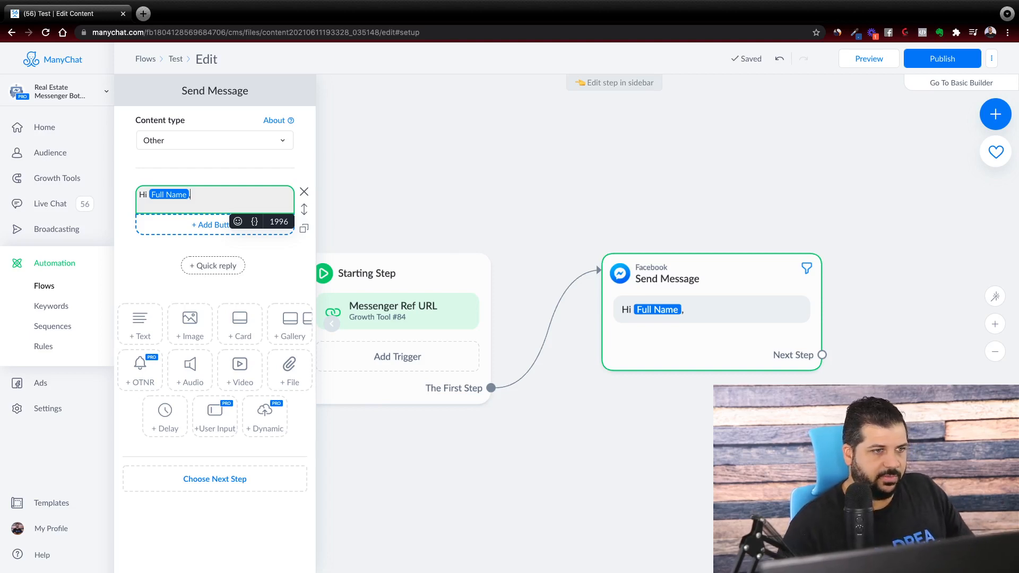
key("BackSpace")
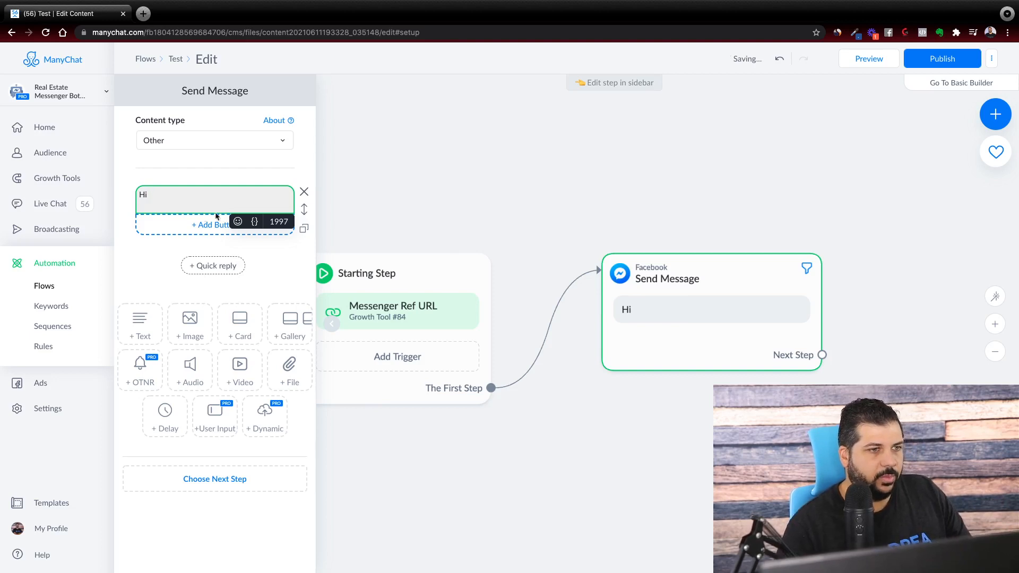
Insert the First Name system field after "Hi" and finish the message with ", can I help you buy a home?"
left_click(254, 222)
scroll(226, 377, "down", 2)
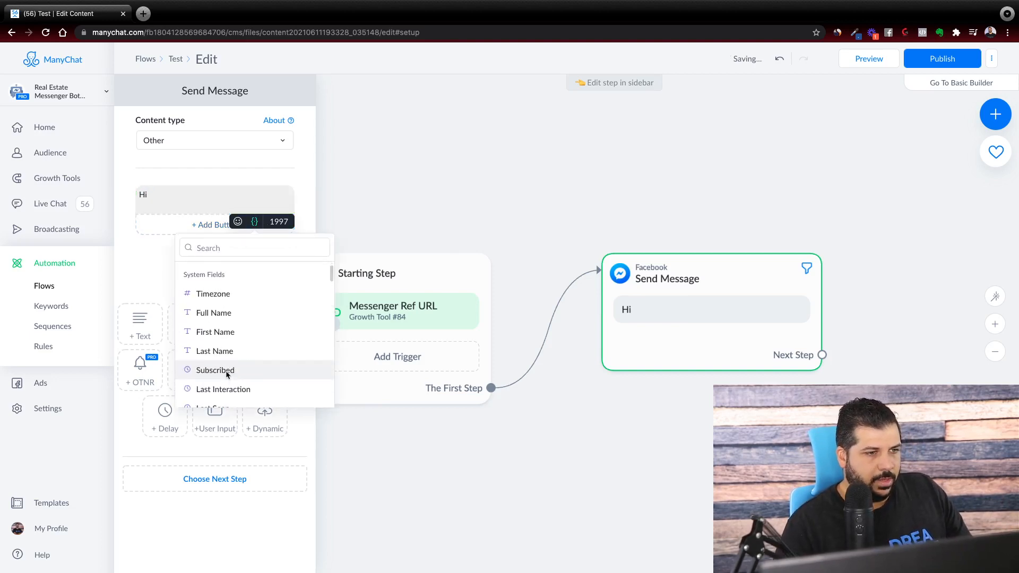
left_click(227, 334)
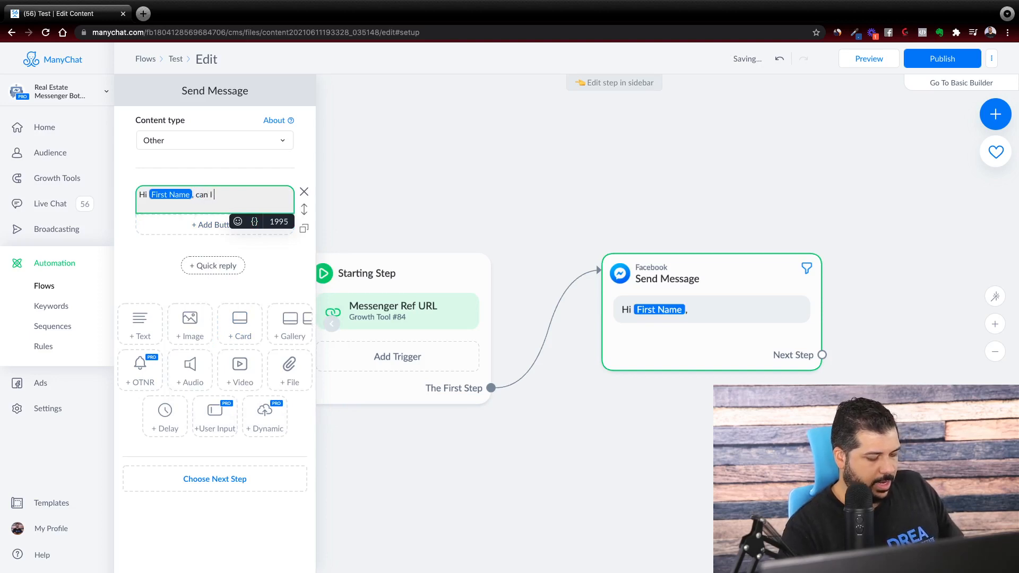
type(", can I help you buy a home?")
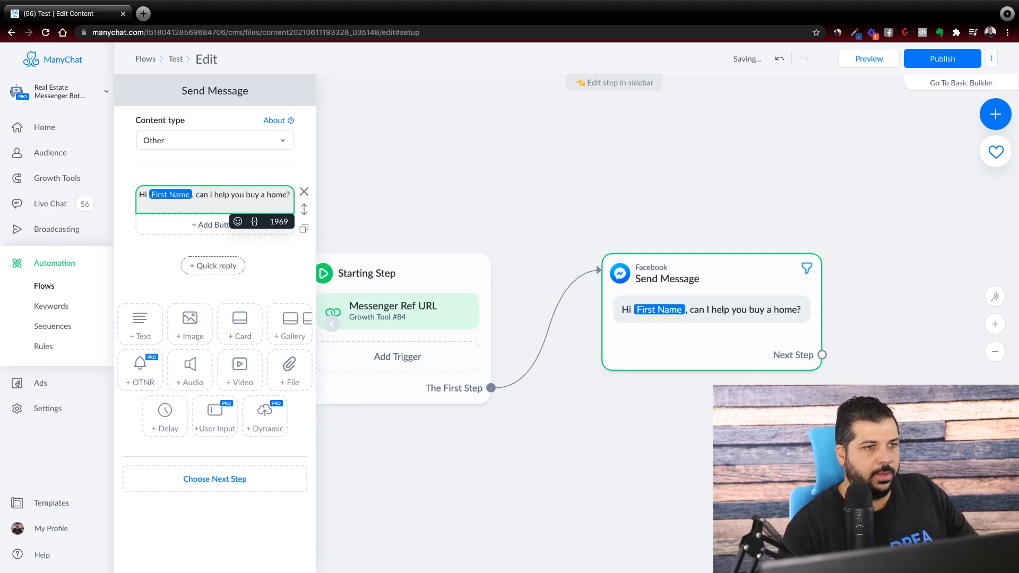
Add a button beneath the home-buying question in the Send Message step
left_click(170, 267)
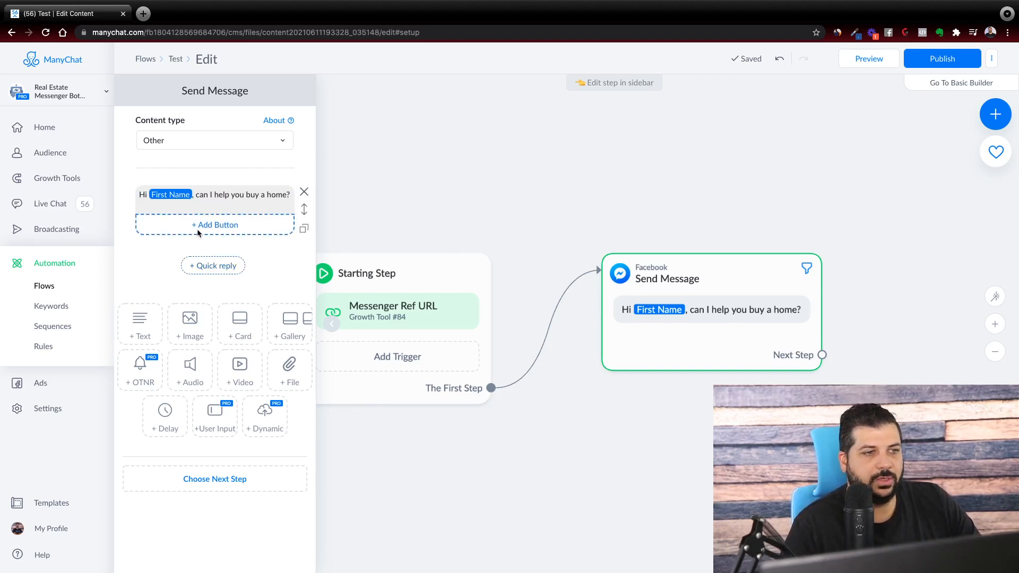
left_click(198, 228)
left_click(200, 245)
left_click(202, 275)
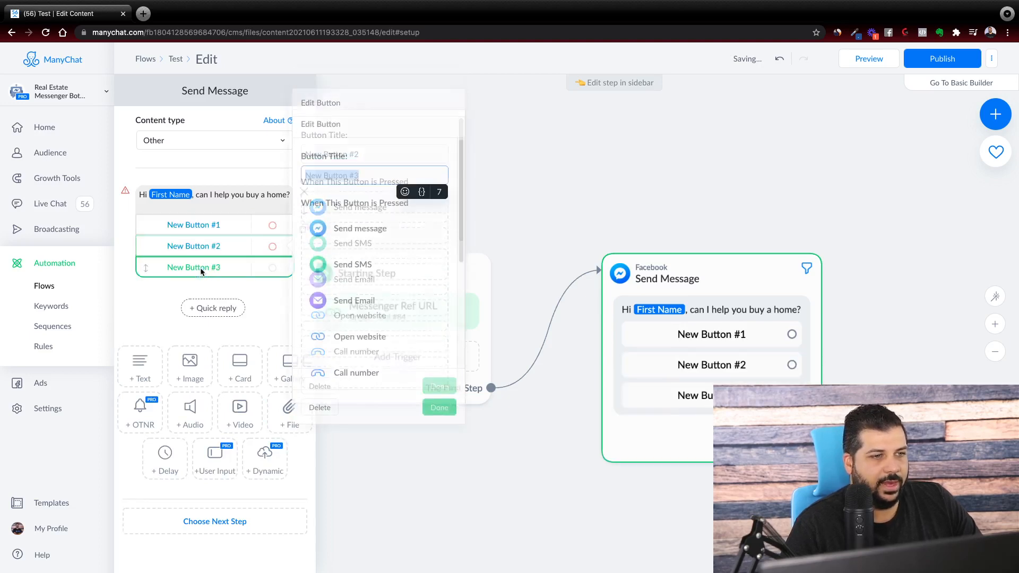
left_click(210, 309)
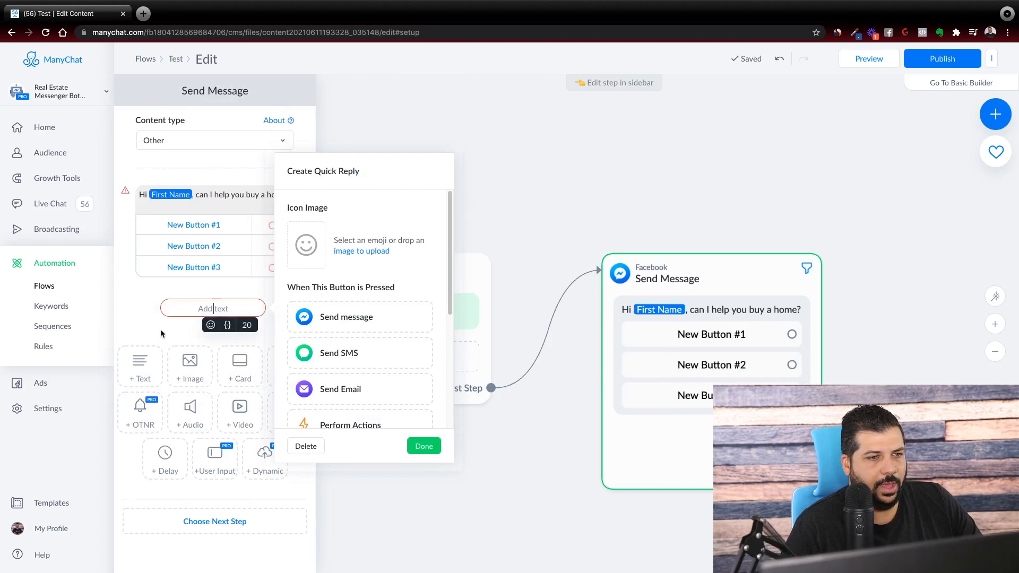
left_click(157, 286)
left_click(215, 268)
left_click(324, 405)
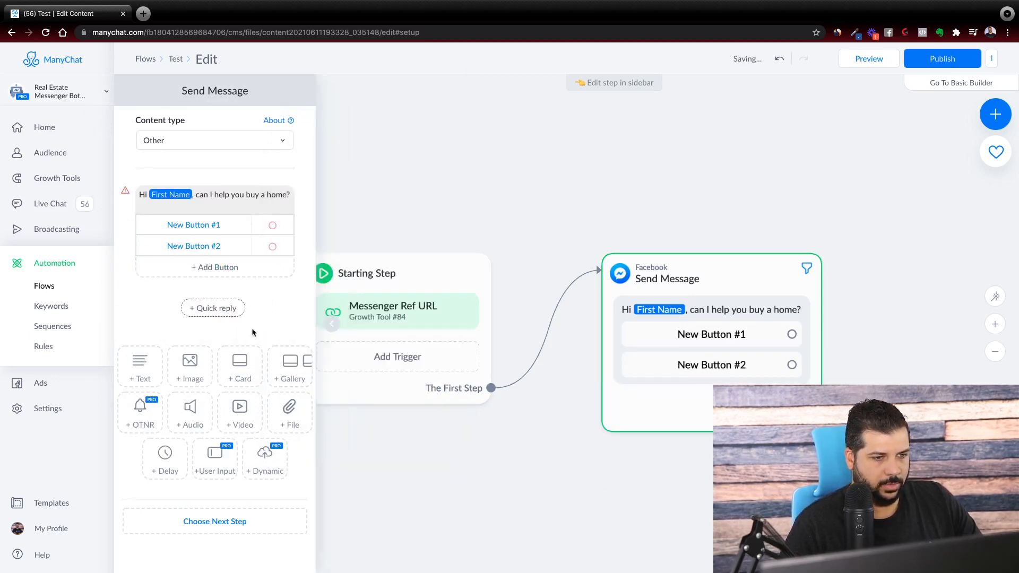
left_click(193, 245)
left_click(325, 386)
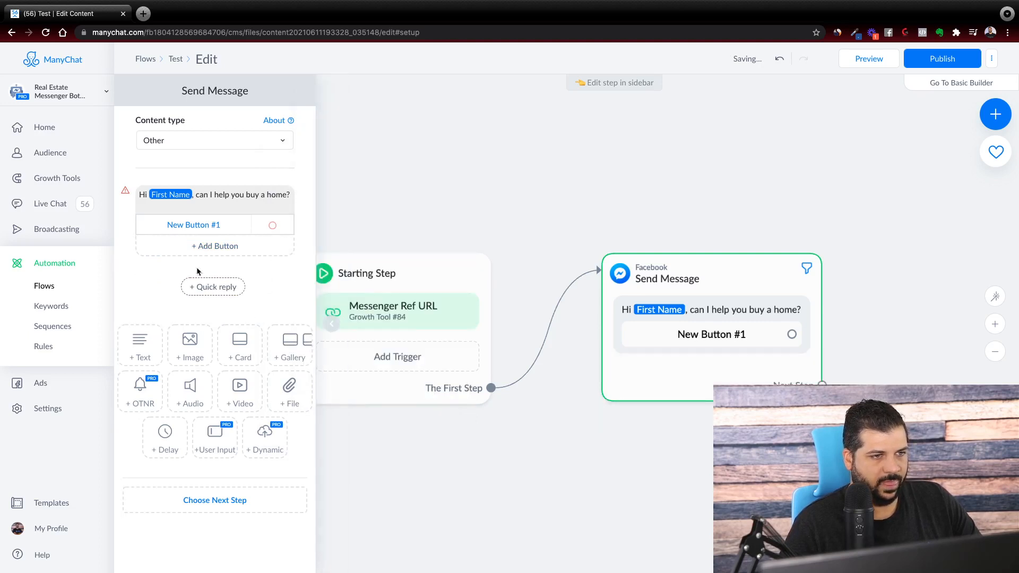
Title the message's first button "Yes" and add a second button titled "No thanks"
left_click(209, 225)
type("Yes")
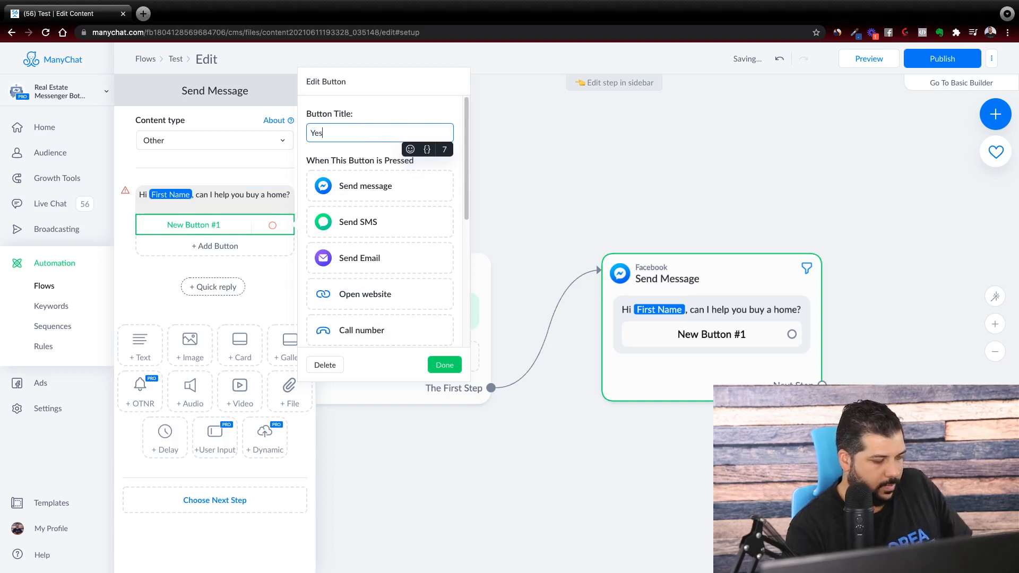
left_click(216, 247)
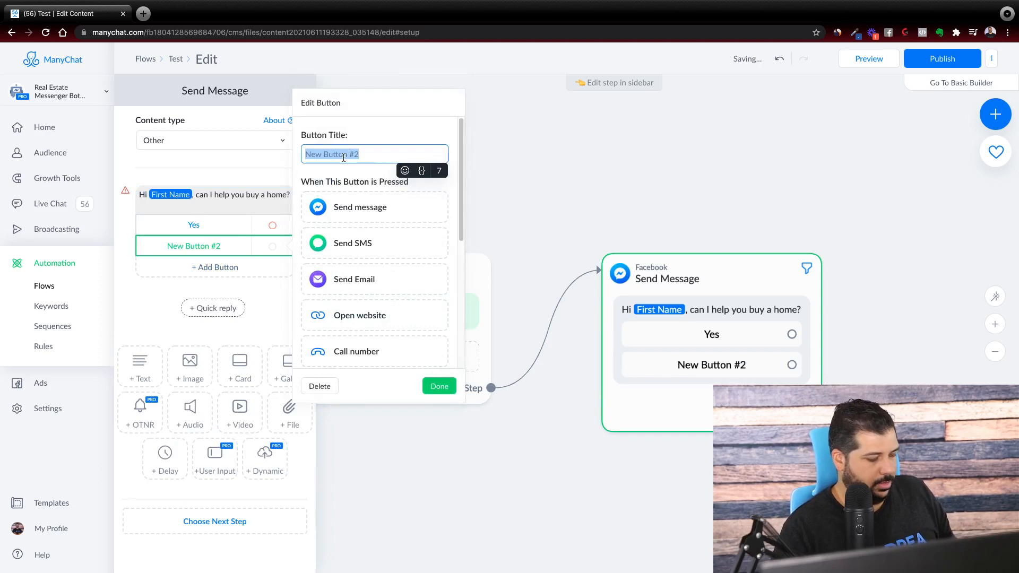
type("o thanks")
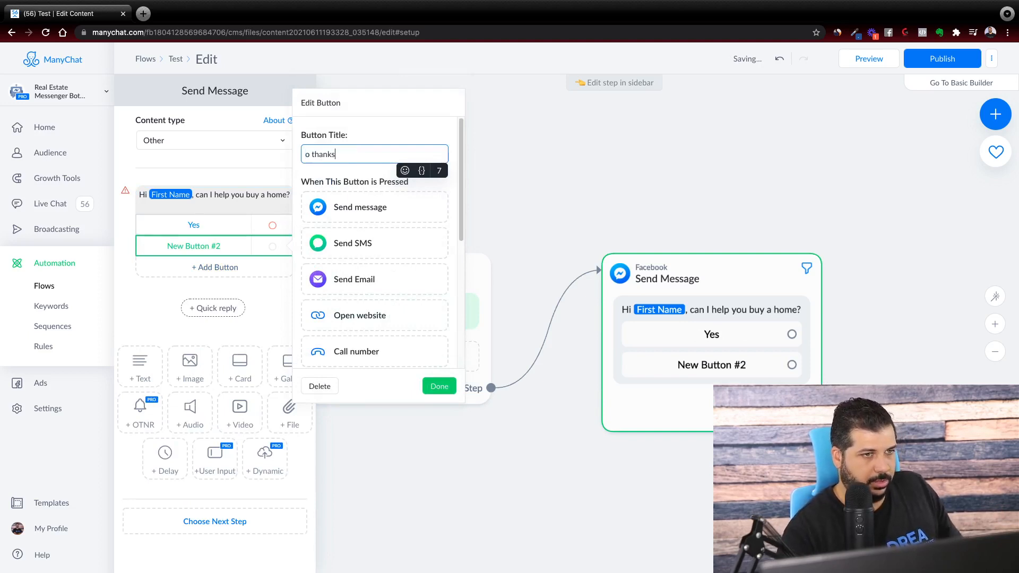
type("N")
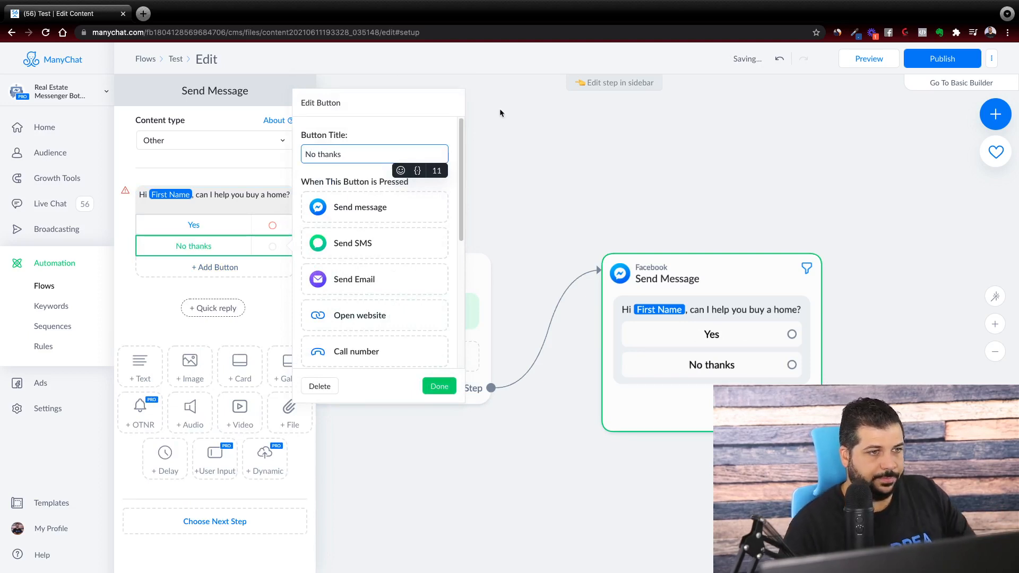
left_click(157, 303)
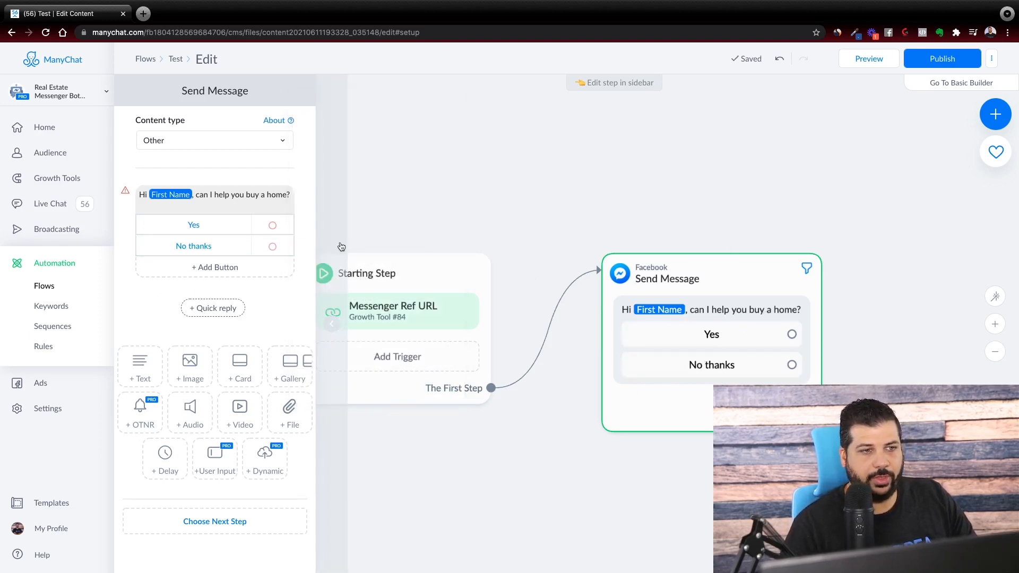
left_click_drag(748, 178, 544, 201)
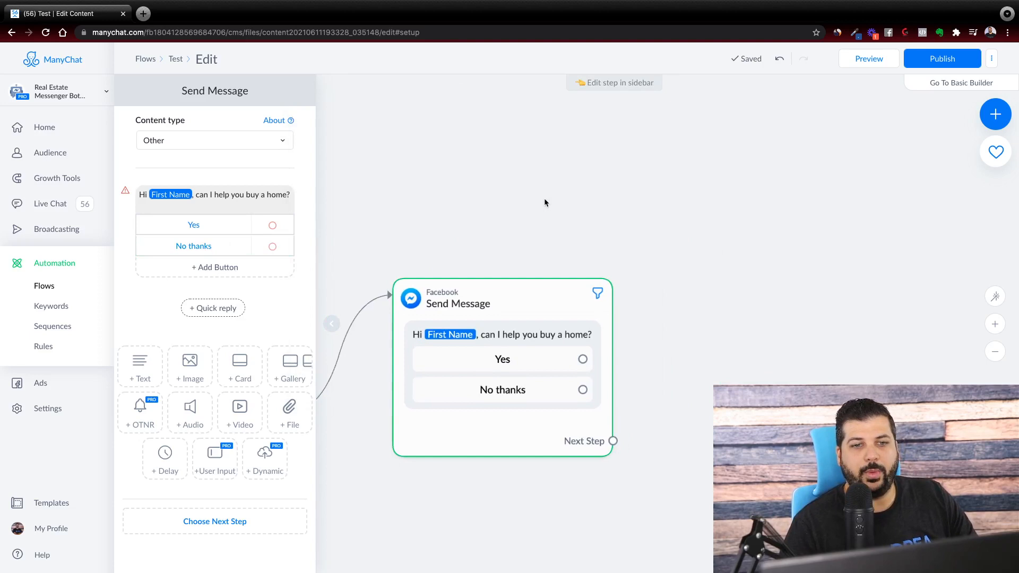
left_click(583, 358)
left_click(708, 208)
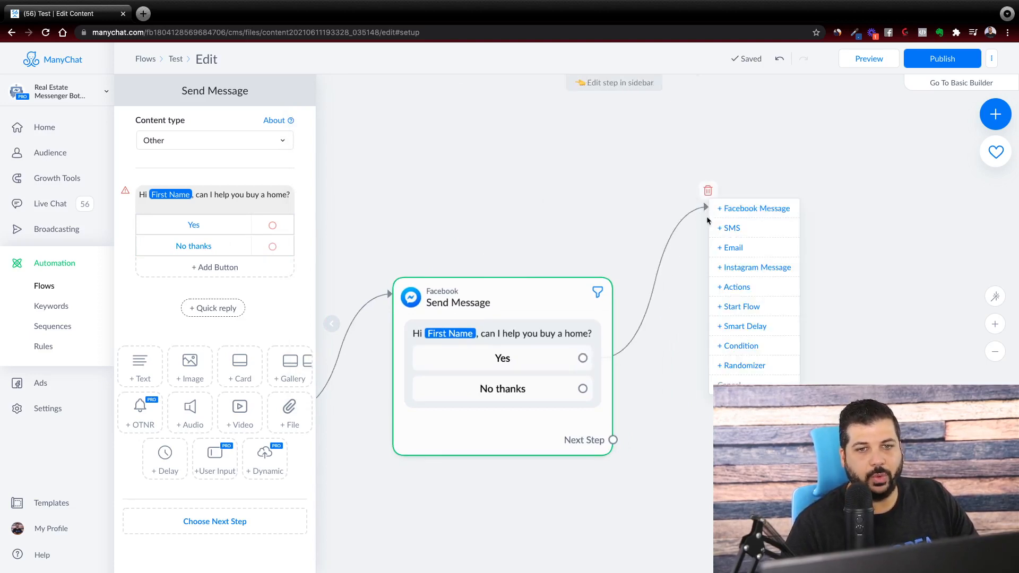
left_click(582, 389)
left_click(764, 541)
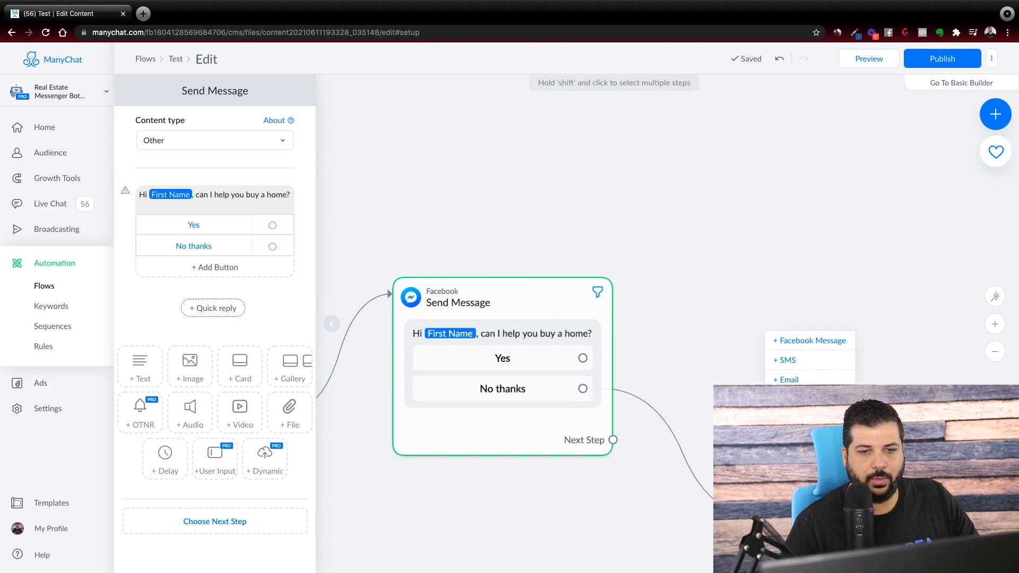
Try linking the Yes button to a new Actions step and remove that step again
left_click(583, 357)
left_click(735, 213)
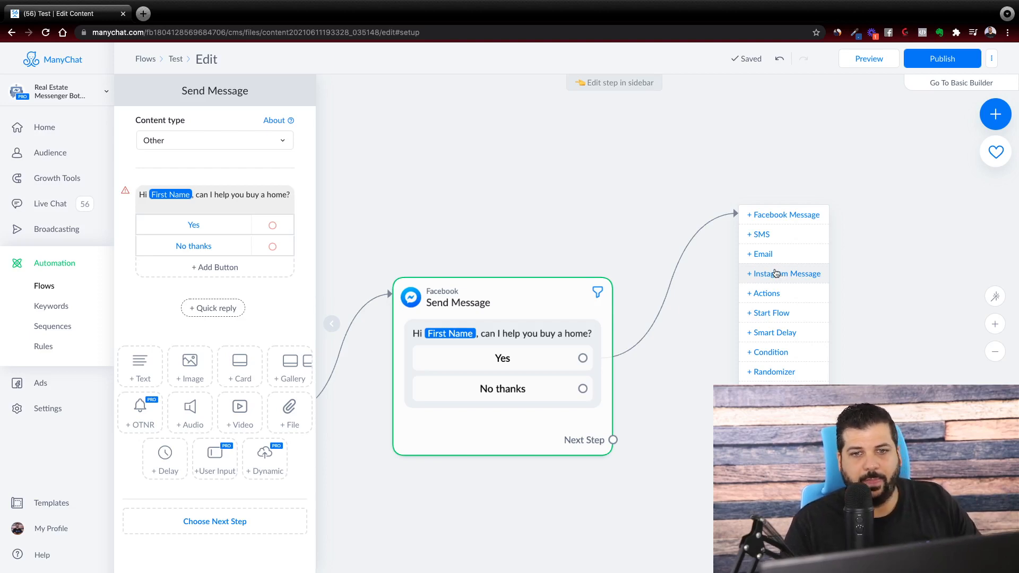
left_click(775, 297)
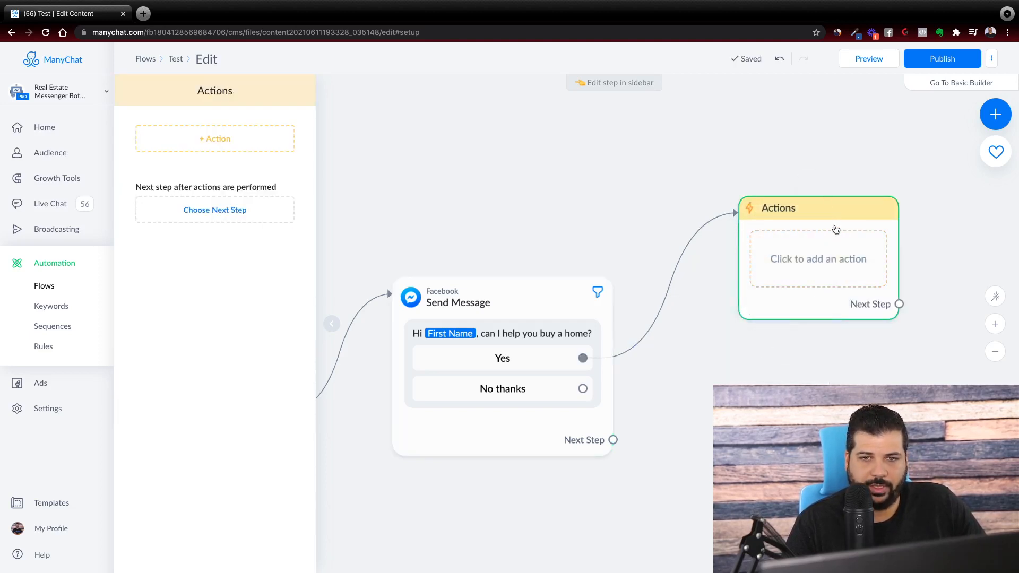
left_click(830, 182)
Link the Yes button to a Start Flow step that runs Home Buyer Question Flow - FREE Masterclass Flow
left_click_drag(583, 358, 728, 242)
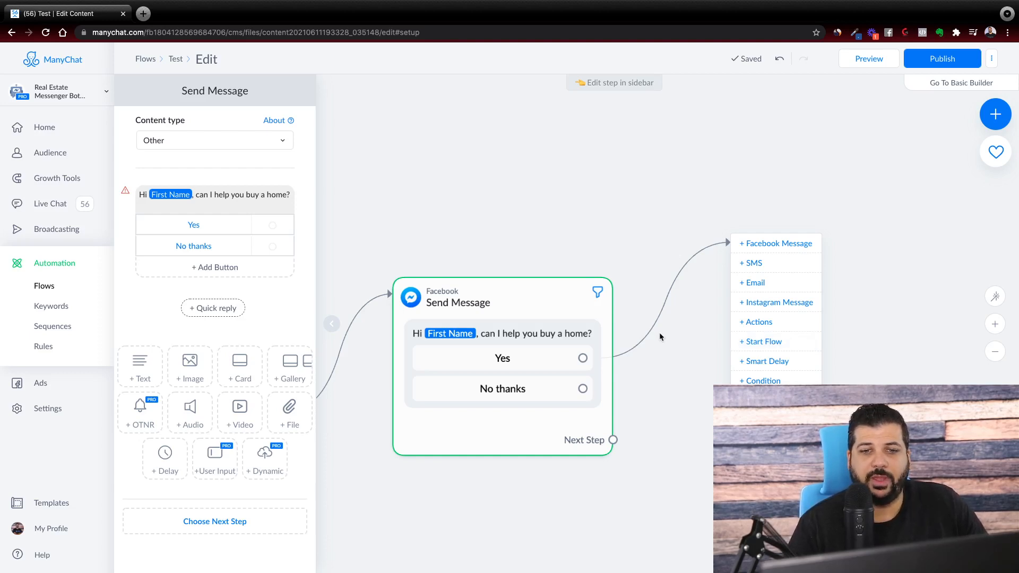
left_click(759, 342)
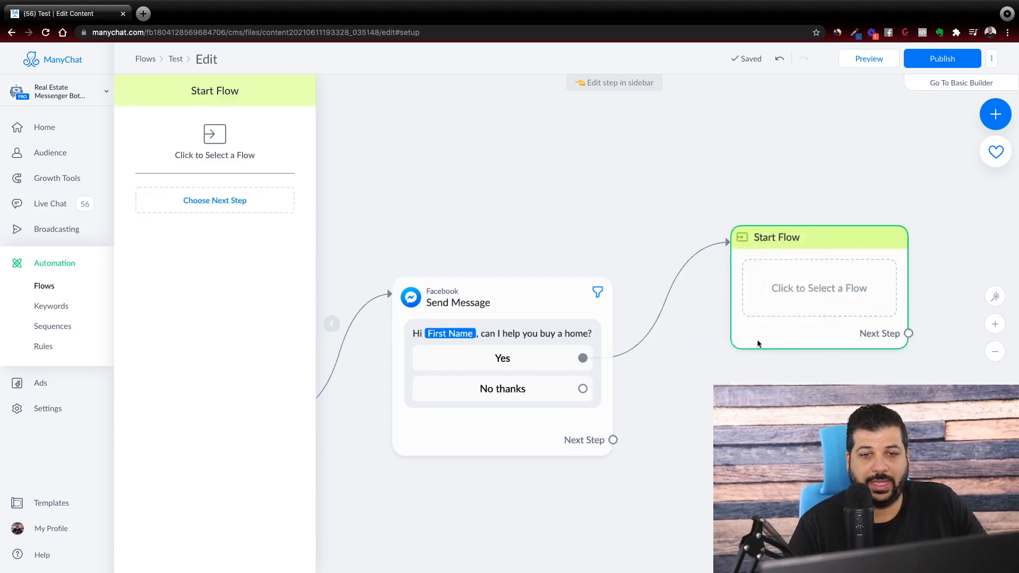
left_click(821, 297)
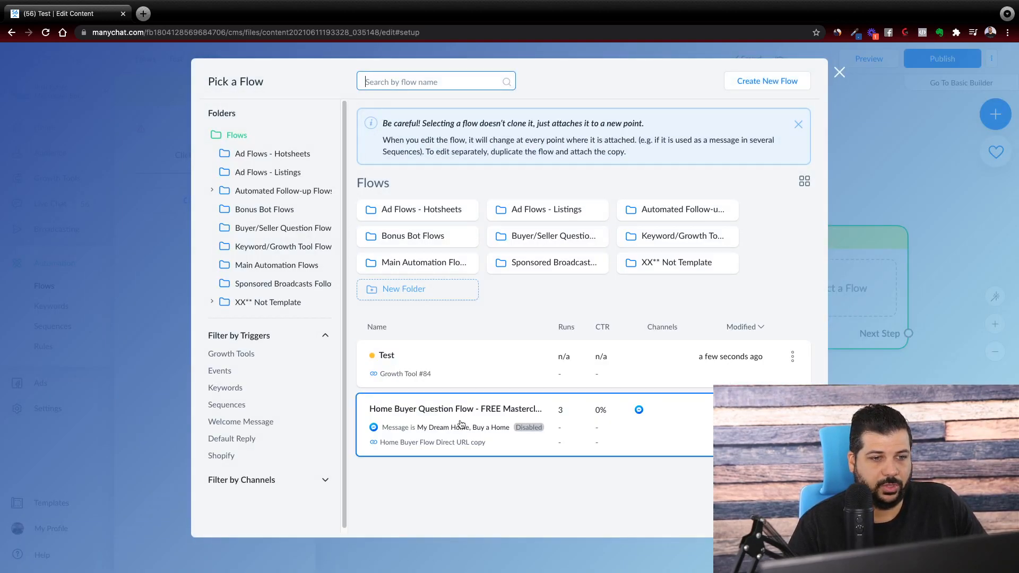
left_click(461, 423)
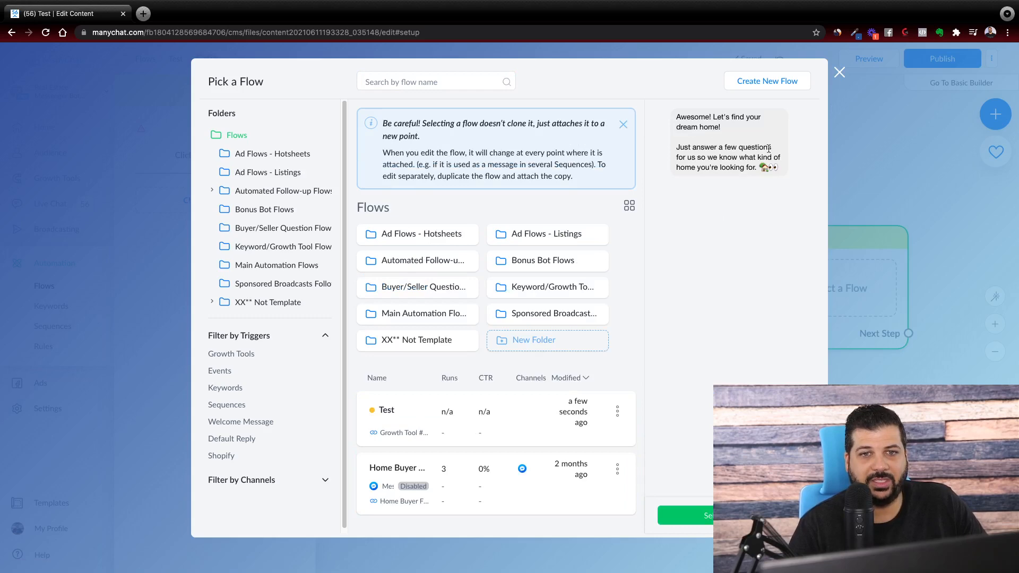
left_click(693, 515)
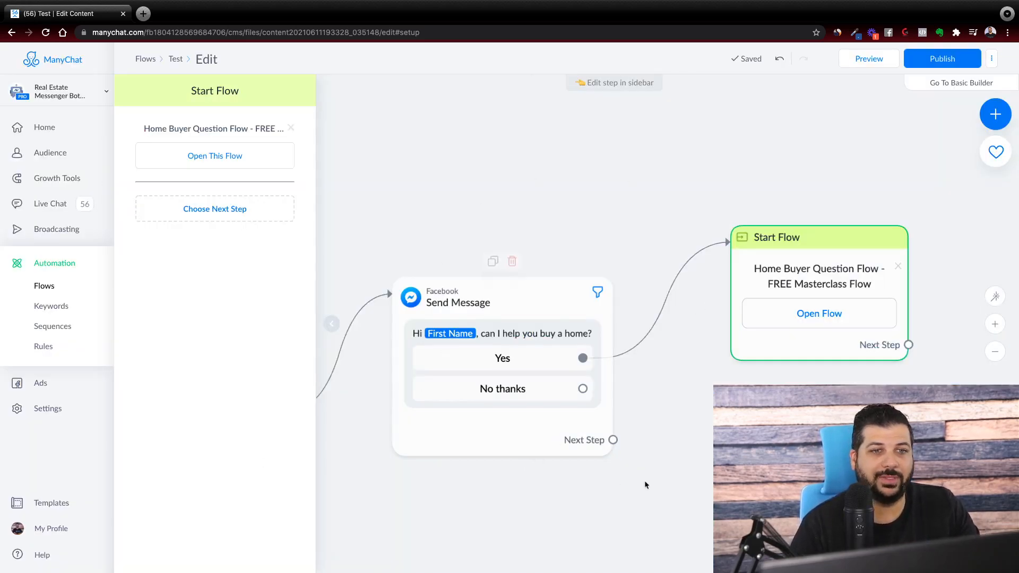
Delete the Start Flow step attached to the Yes button
mouse_move(879, 280)
left_click(829, 212)
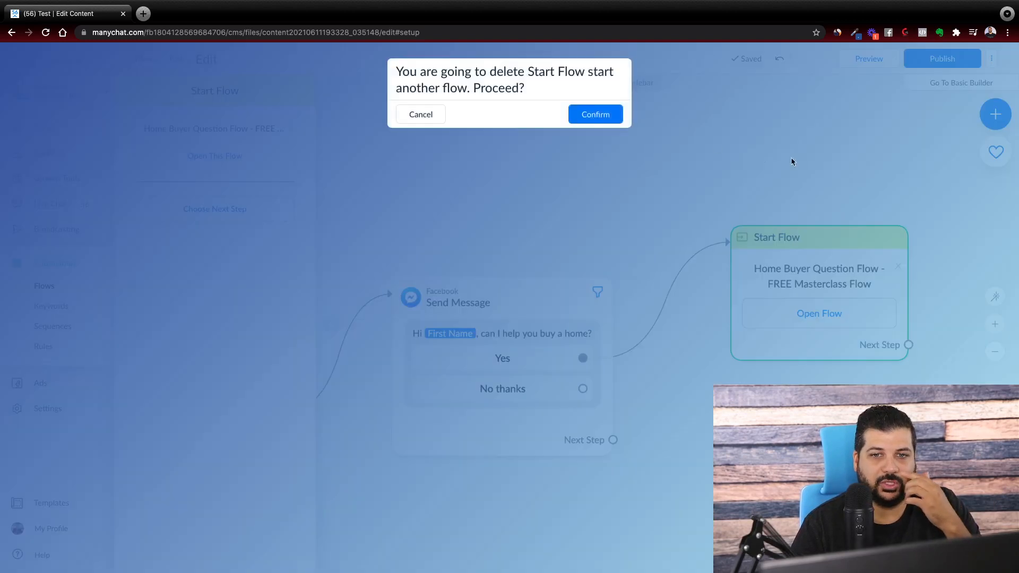
left_click(593, 114)
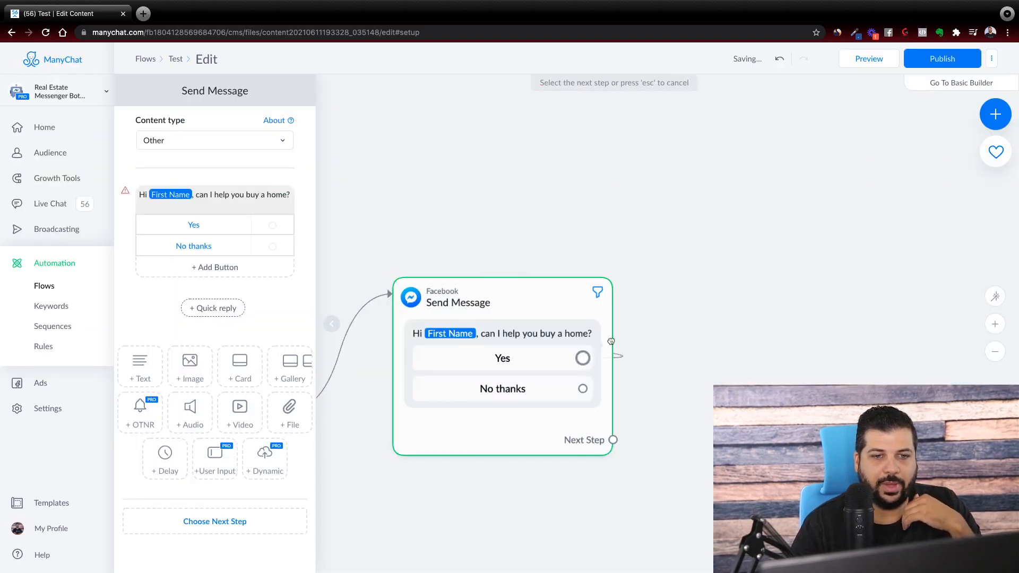
Link the Yes button to a new Facebook message step with its content type set to Other
left_click_drag(582, 358, 715, 216)
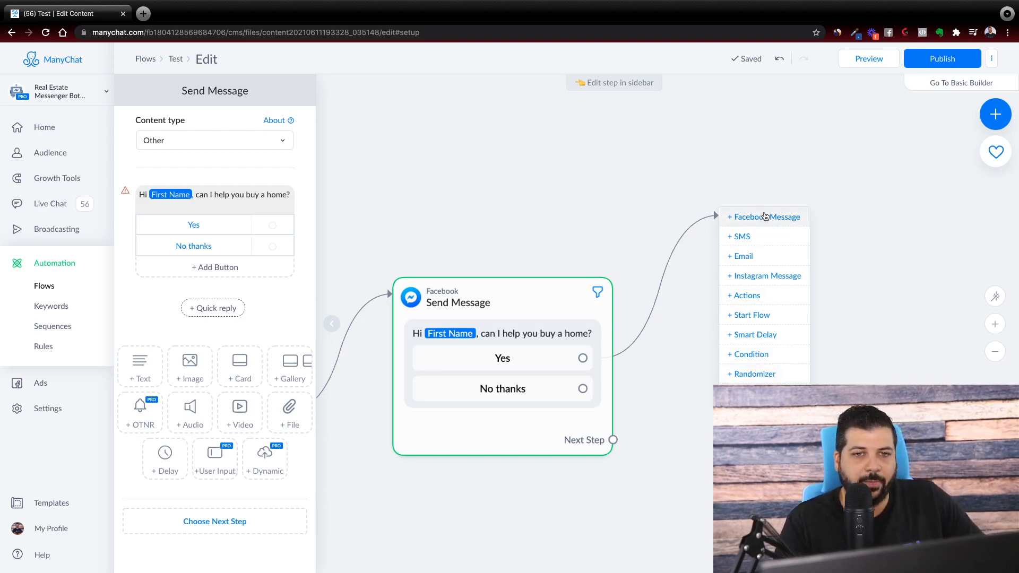
left_click(763, 217)
left_click(170, 141)
left_click(159, 168)
Enter "Great! Please tell me more!" as the text of the Yes button's follow-up message
left_click(194, 204)
type("Great")
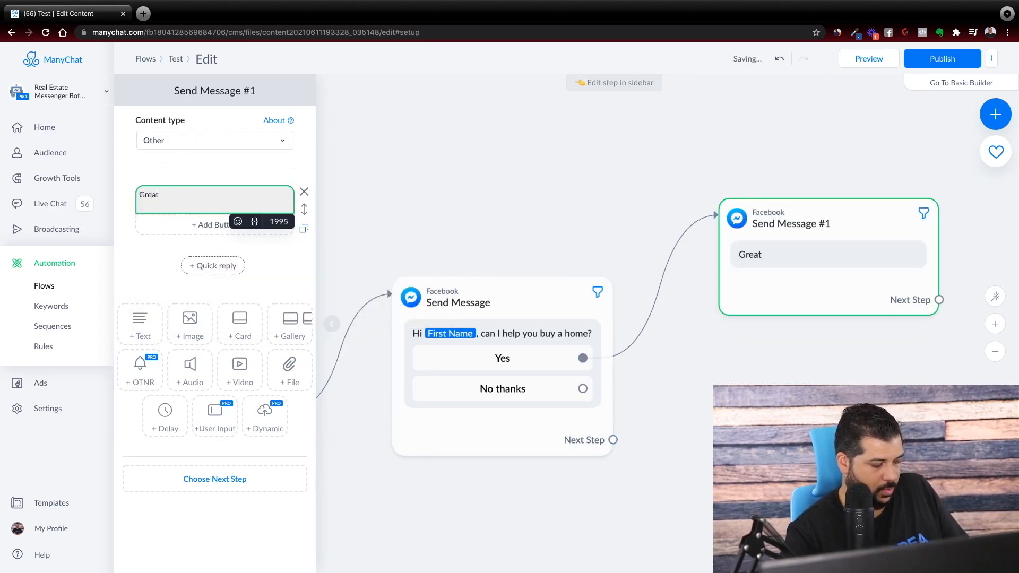
type("! Please")
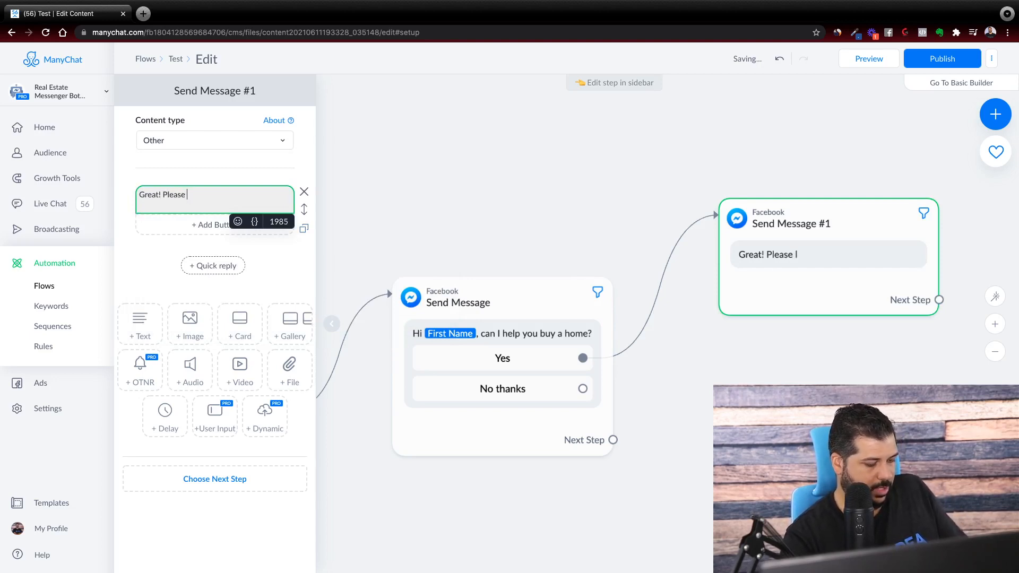
type(" tell me more")
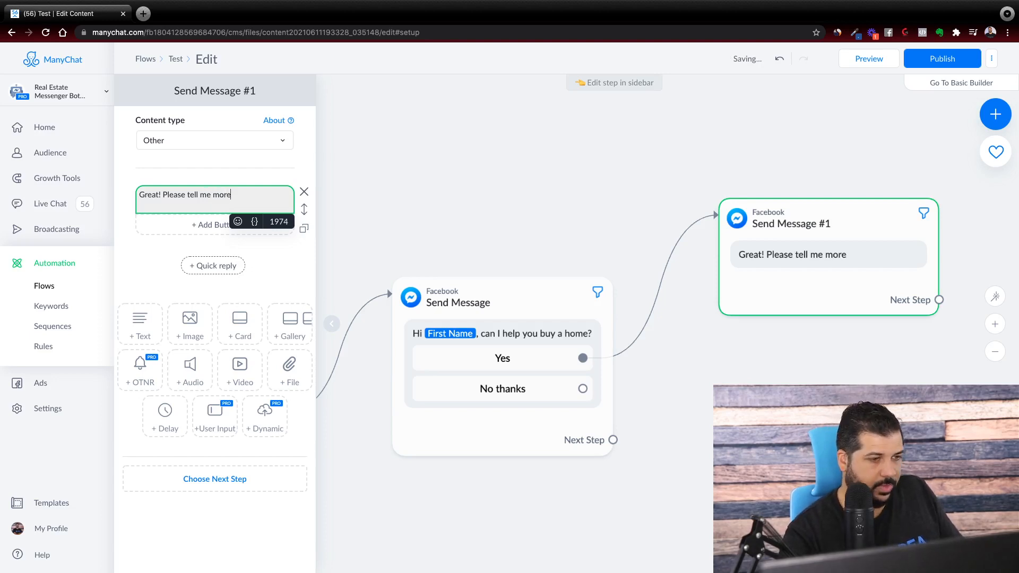
type("!")
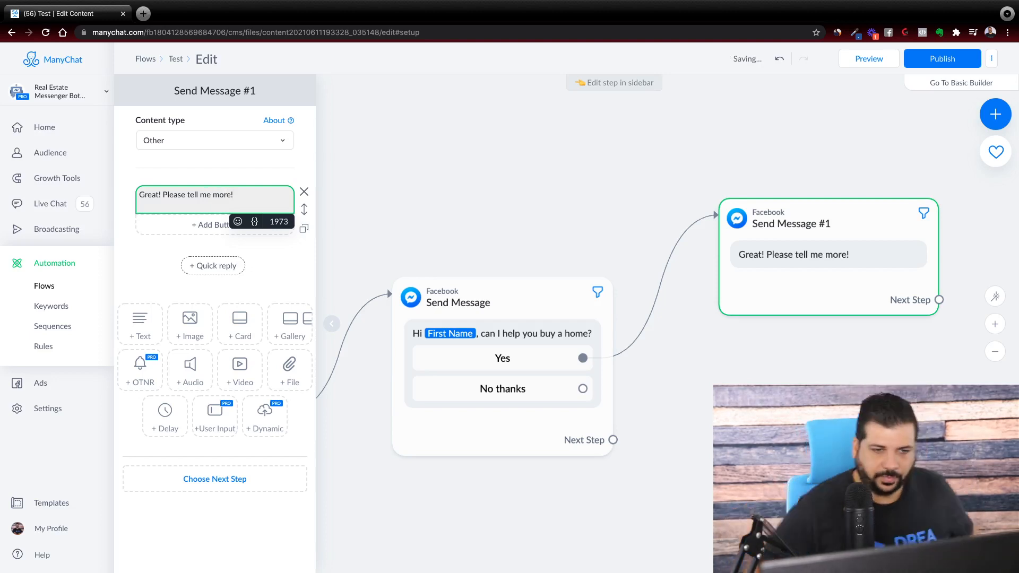
Link the No thanks button to a new Facebook message step with its content type set to Other
left_click(641, 397)
left_click_drag(583, 389, 729, 453)
left_click_drag(642, 391, 450, 356)
left_click_drag(389, 354, 540, 422)
left_click(578, 256)
left_click(170, 192)
left_click(177, 141)
left_click(178, 171)
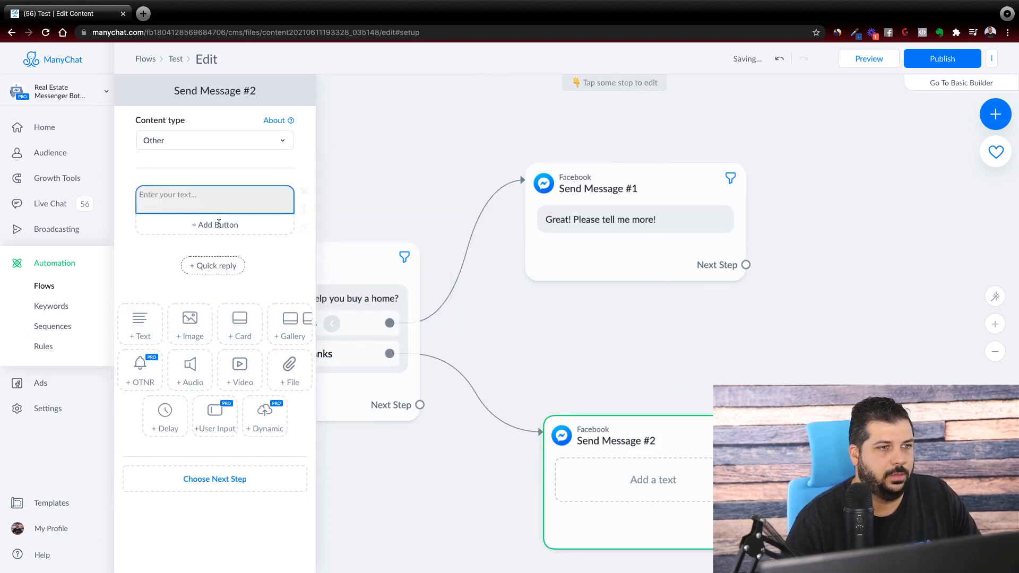
Enter "Oh... sorry. k bye." as the text of the No thanks button's follow-up message
left_click(200, 202)
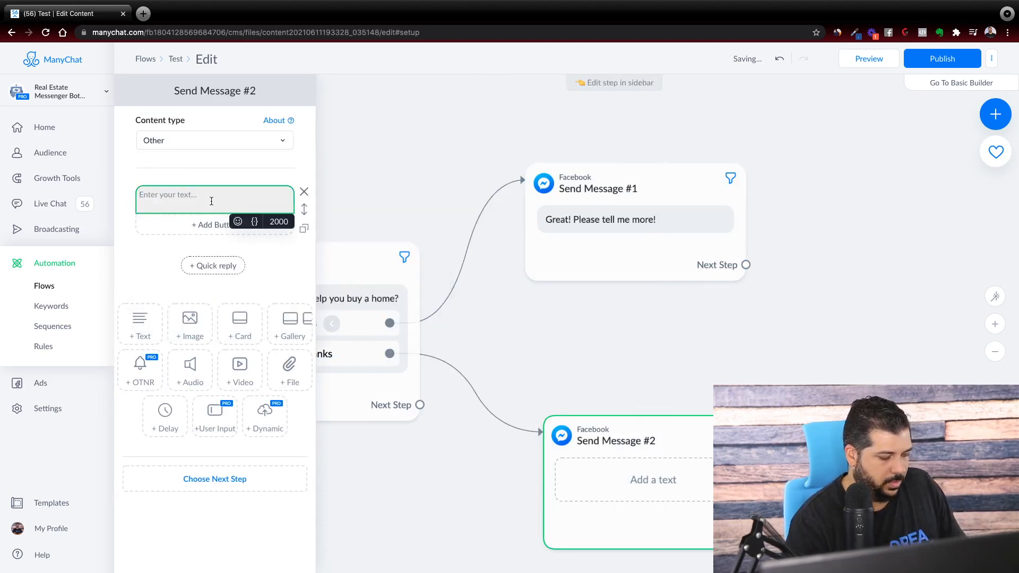
type("Oh,,")
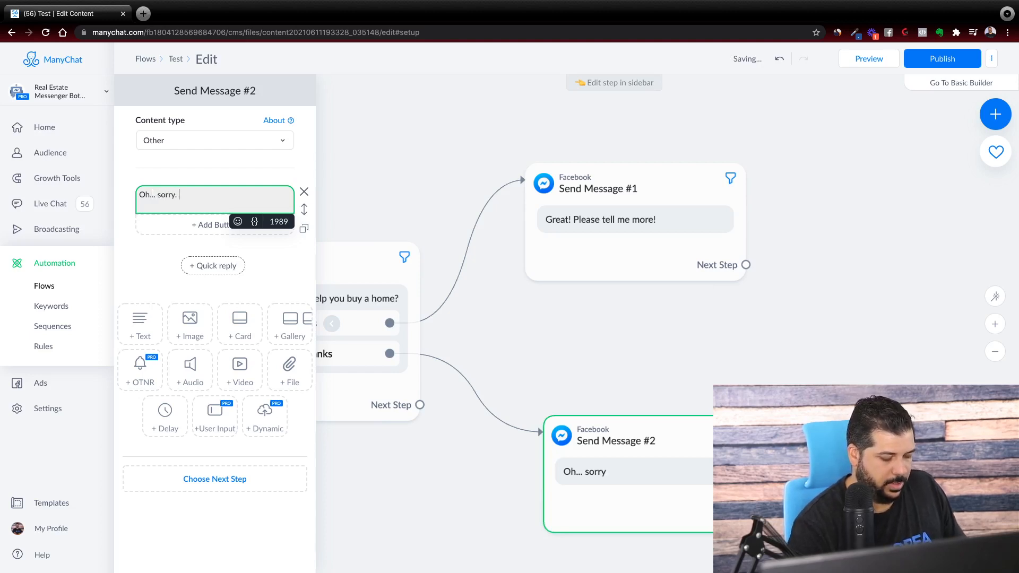
type(". sorry. k bye.")
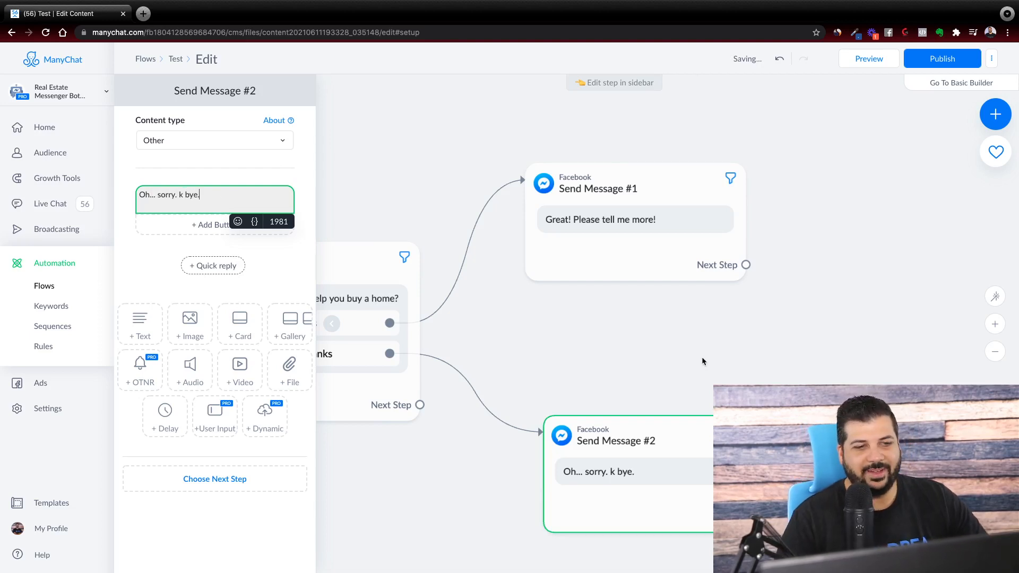
Add a button with the Open website action to the "Great! Please tell me more!" message
left_click_drag(679, 363, 801, 318)
scroll(711, 316, "down", 2)
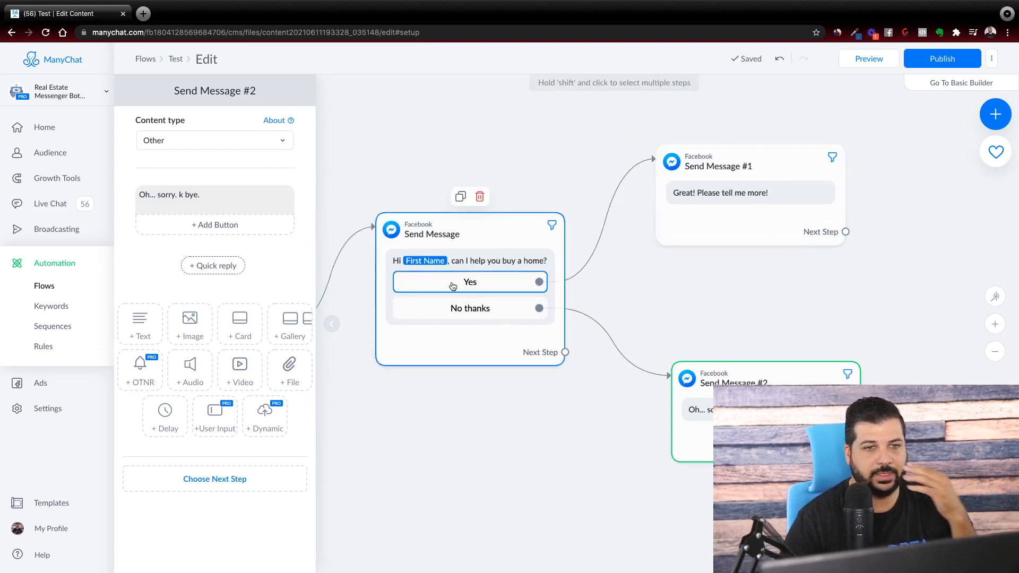
left_click(772, 218)
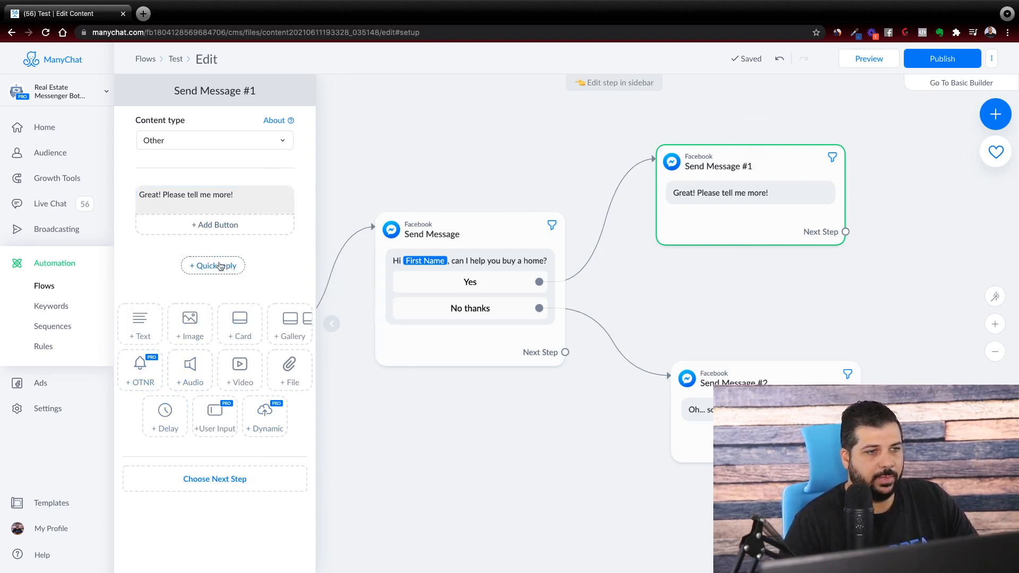
left_click(207, 225)
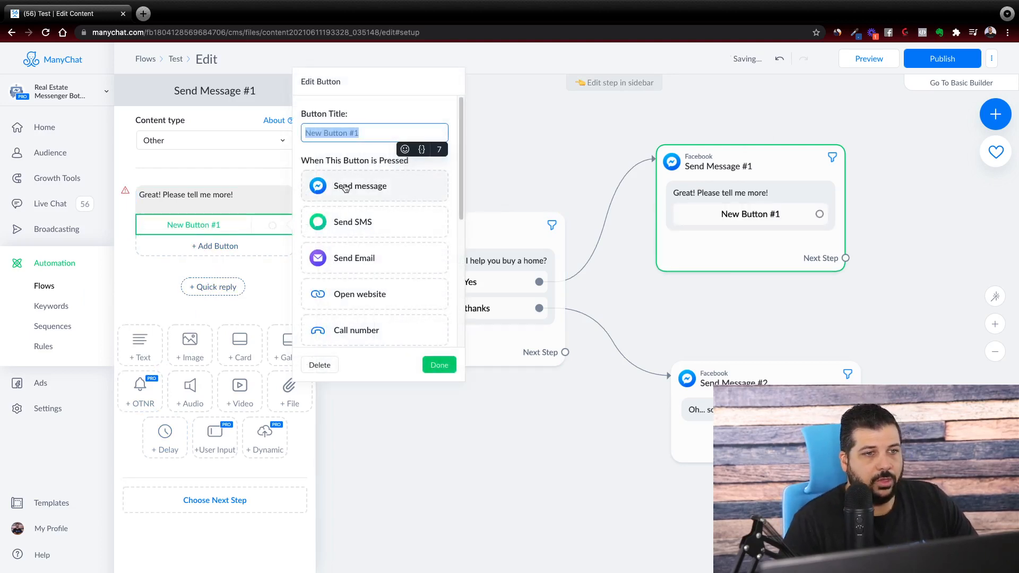
scroll(347, 226, "down", 2)
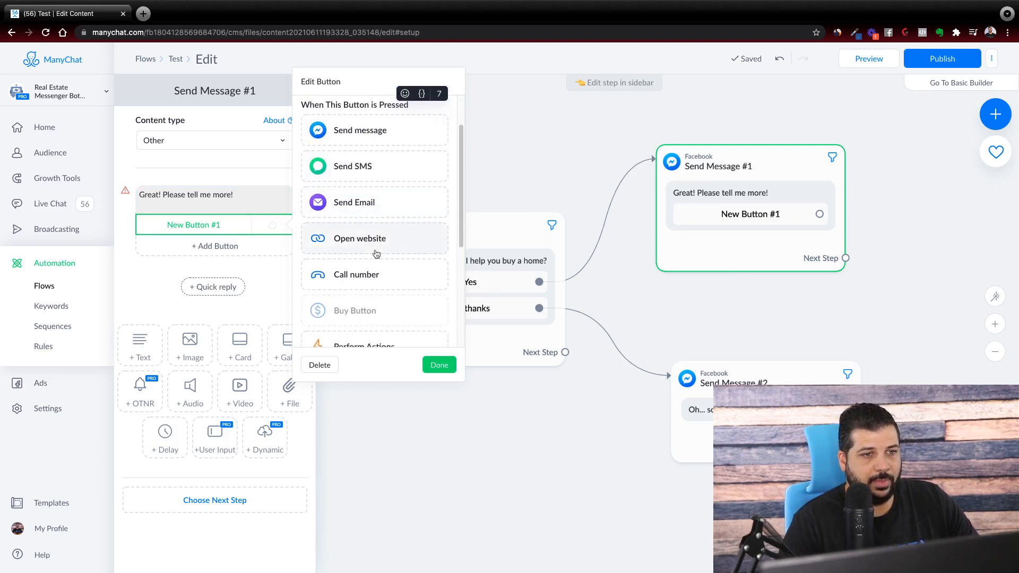
scroll(371, 244, "down", 3)
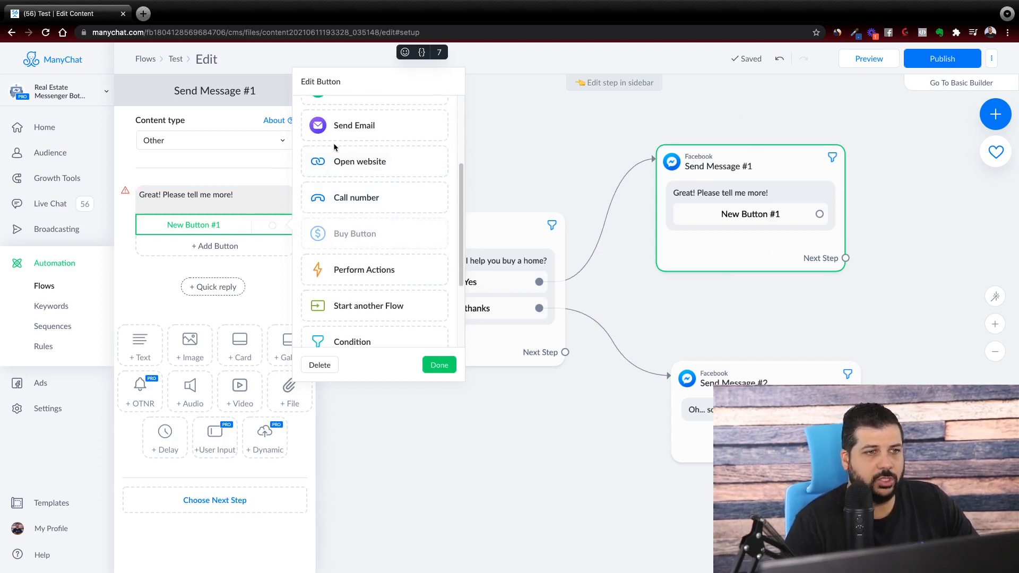
left_click(345, 167)
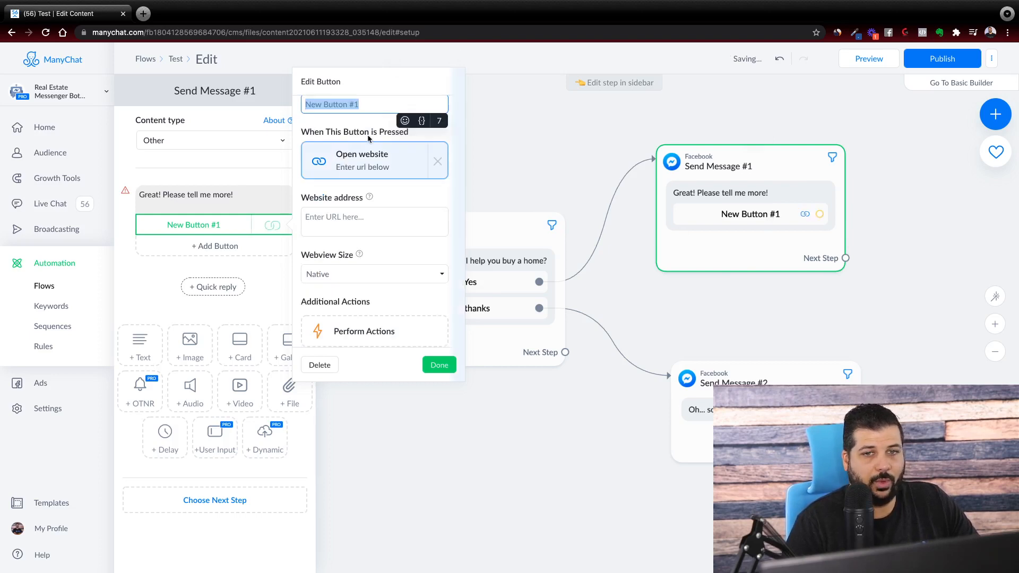
Title the new website button "View Website"
left_click(346, 221)
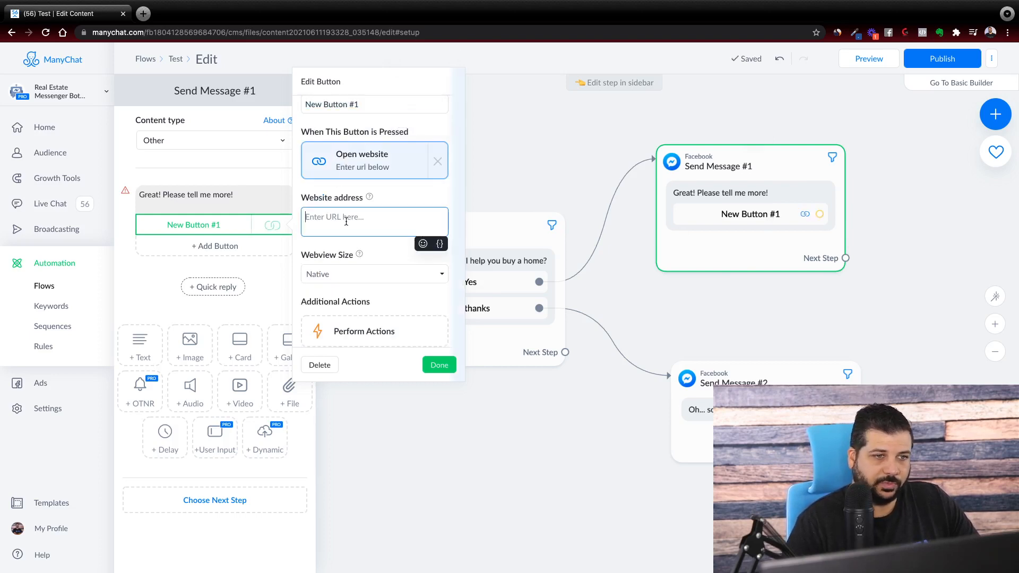
left_click(341, 103)
type("View Website")
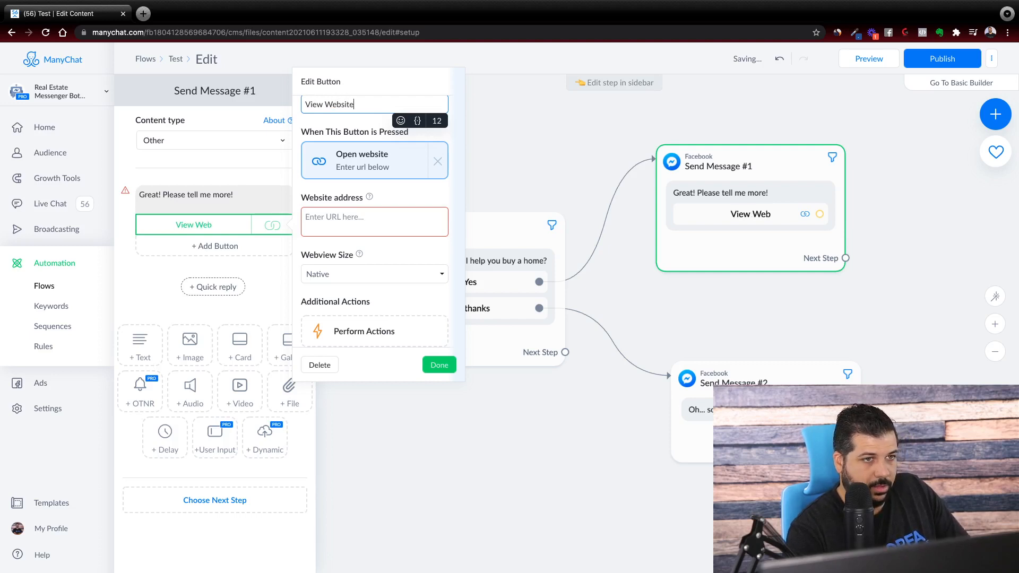
left_click(347, 219)
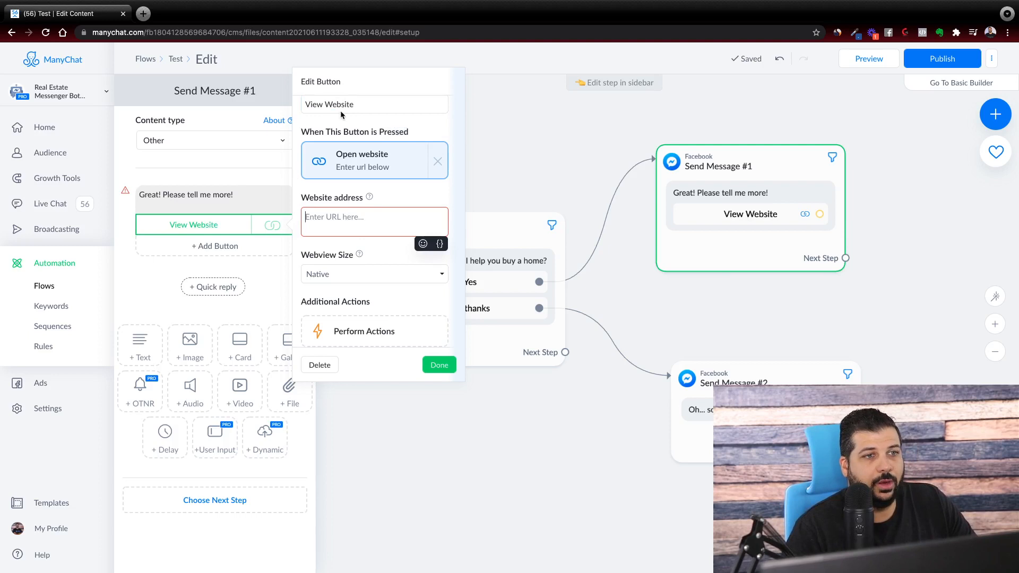
Change the website button's title to "Search Homes"
triple_click(356, 101)
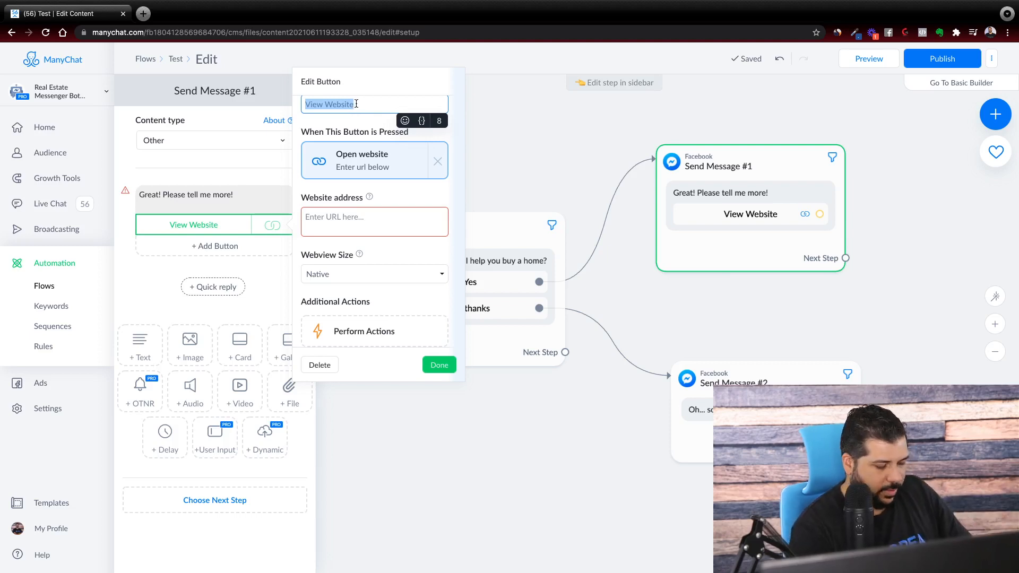
type("Search Homes")
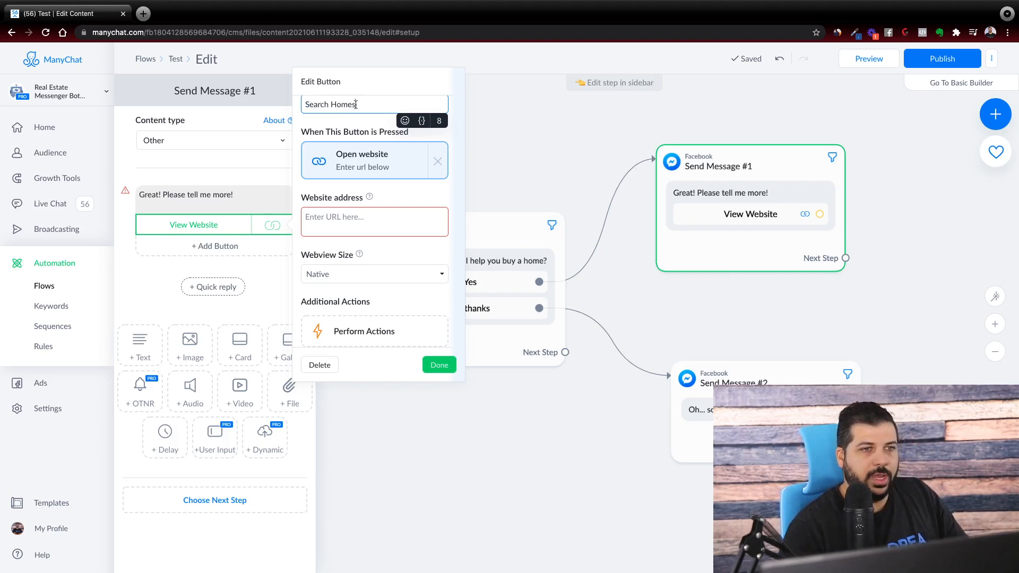
left_click(329, 225)
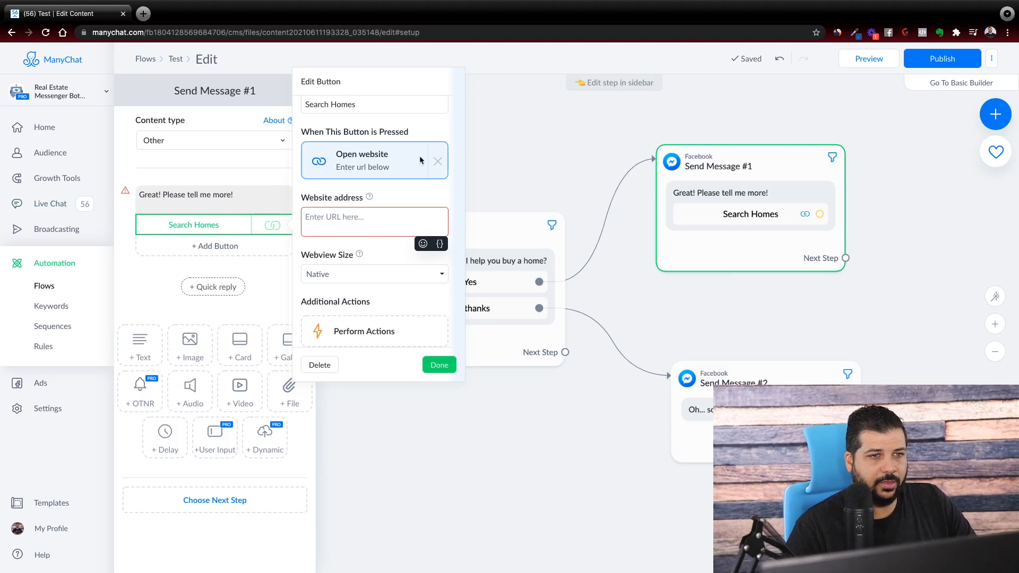
Replace the button's action with Call number, title it "Call us now" and enter a specific phone number
left_click(438, 161)
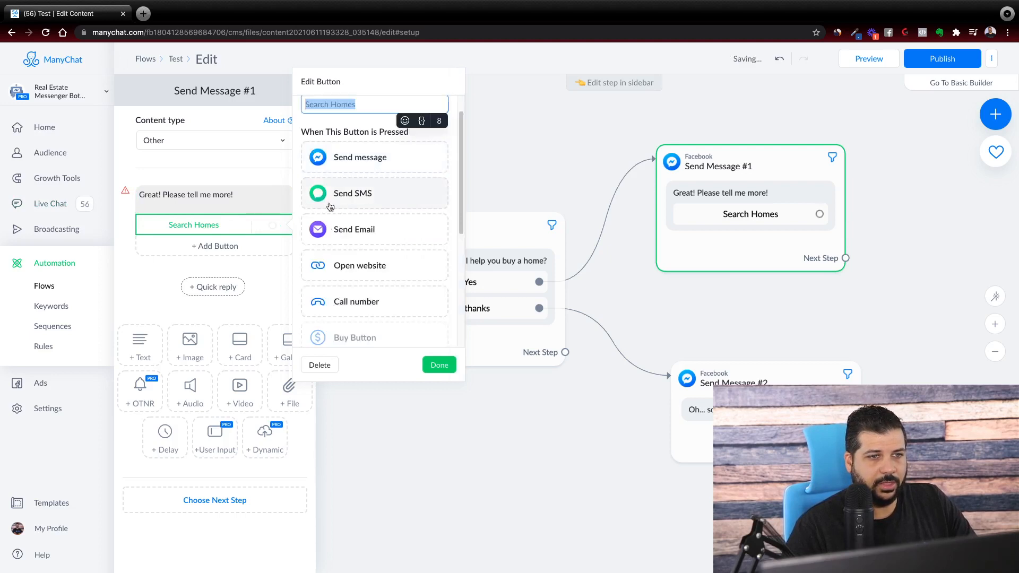
left_click(363, 302)
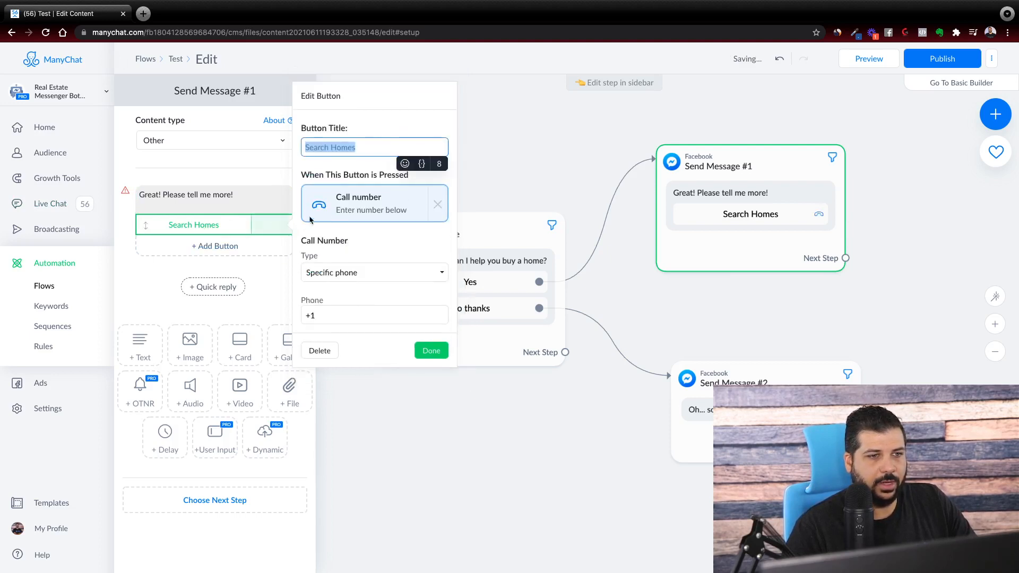
double_click(338, 148)
left_click(339, 147)
type("Call ")
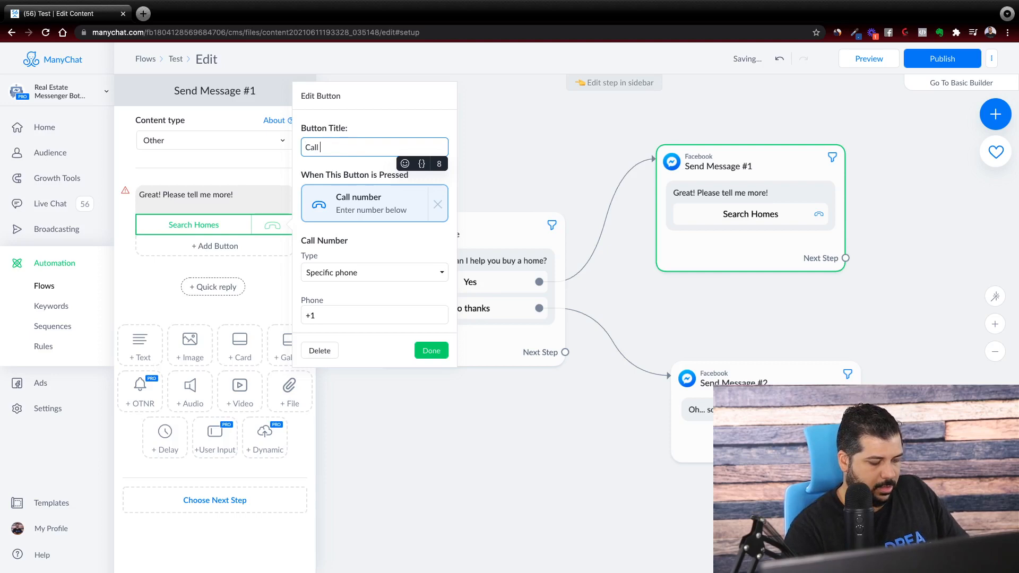
type("us now")
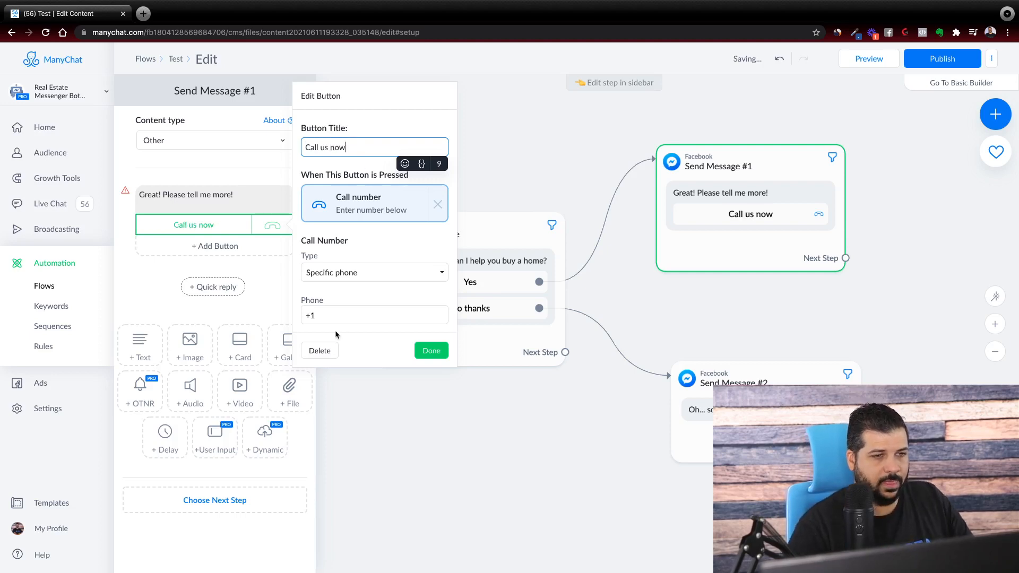
left_click(336, 313)
type("555555555")
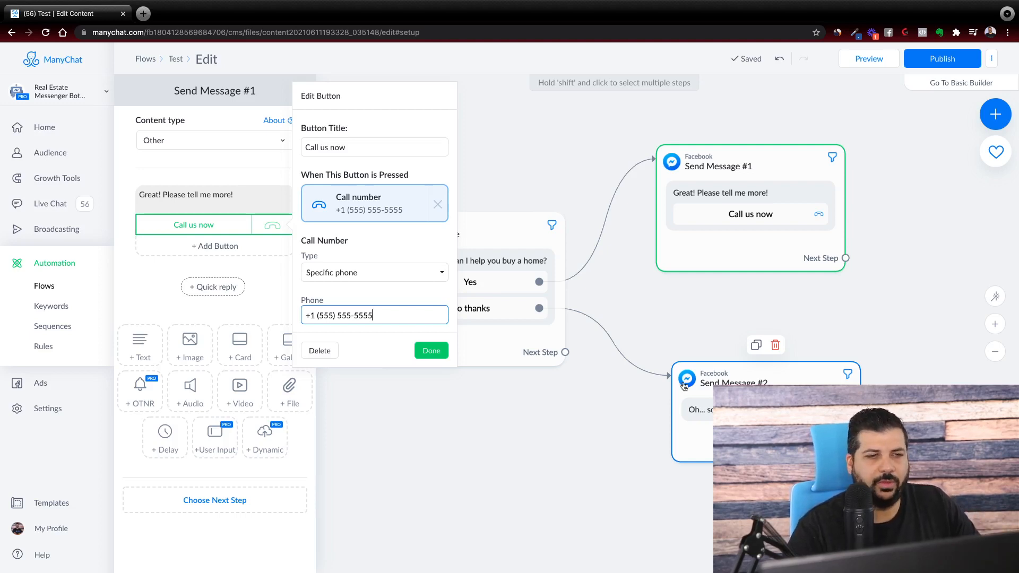
Remove the Call number action from the "Call us now" button and review the other available button actions
left_click(444, 204)
scroll(375, 284, "down", 3)
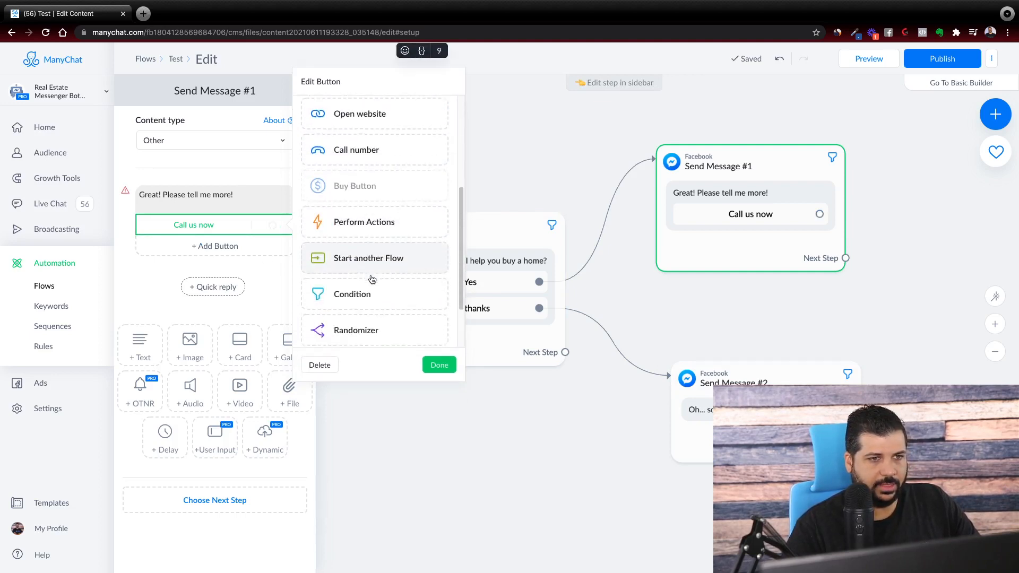
scroll(372, 286, "down", 3)
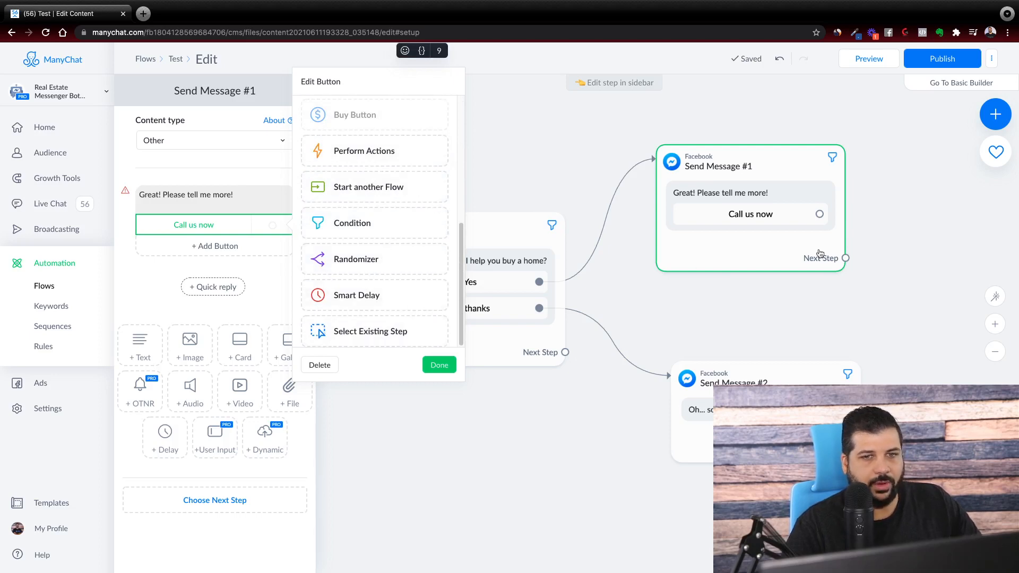
scroll(398, 235, "up", 2)
scroll(398, 234, "up", 2)
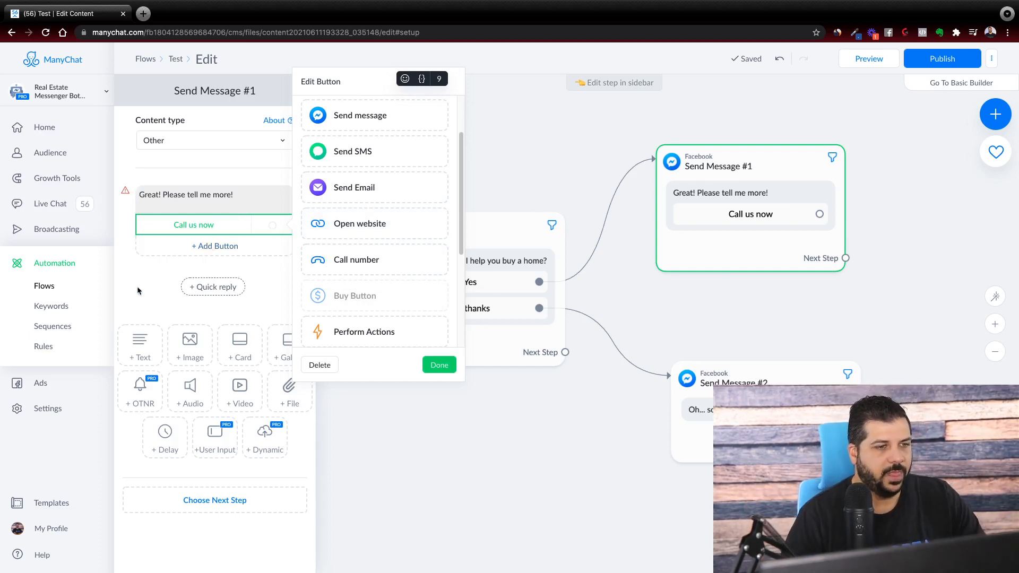
left_click(183, 273)
Add two quick replies, "Yes" and "No", to the "Great! Please tell me more!" message step
left_click(215, 284)
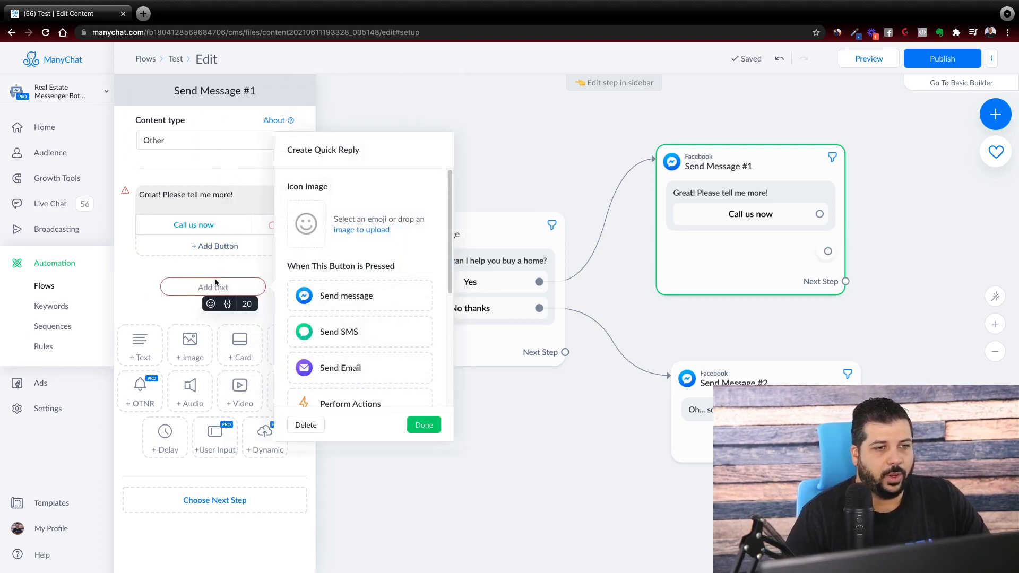
left_click(142, 285)
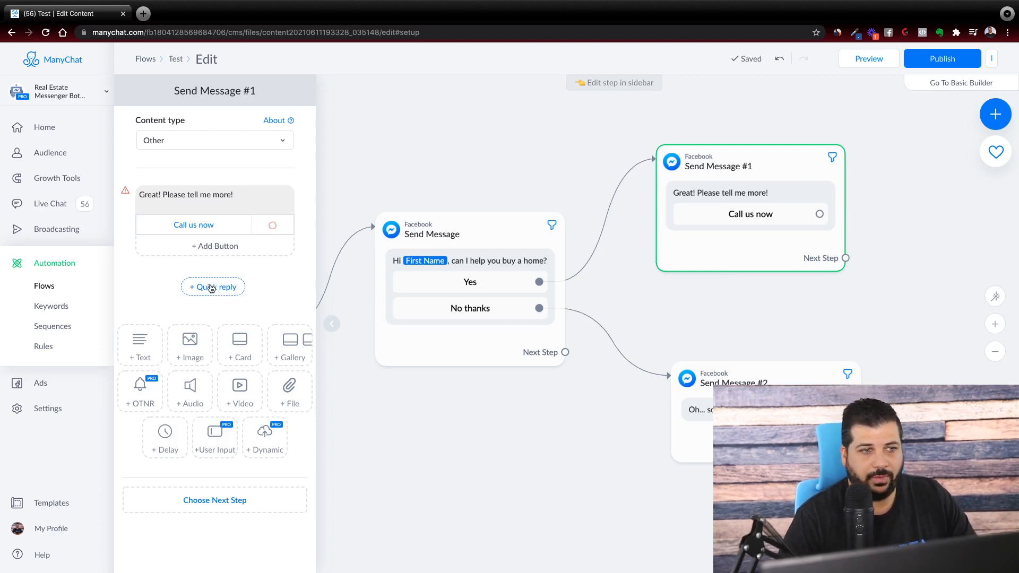
left_click(210, 286)
type("Yes")
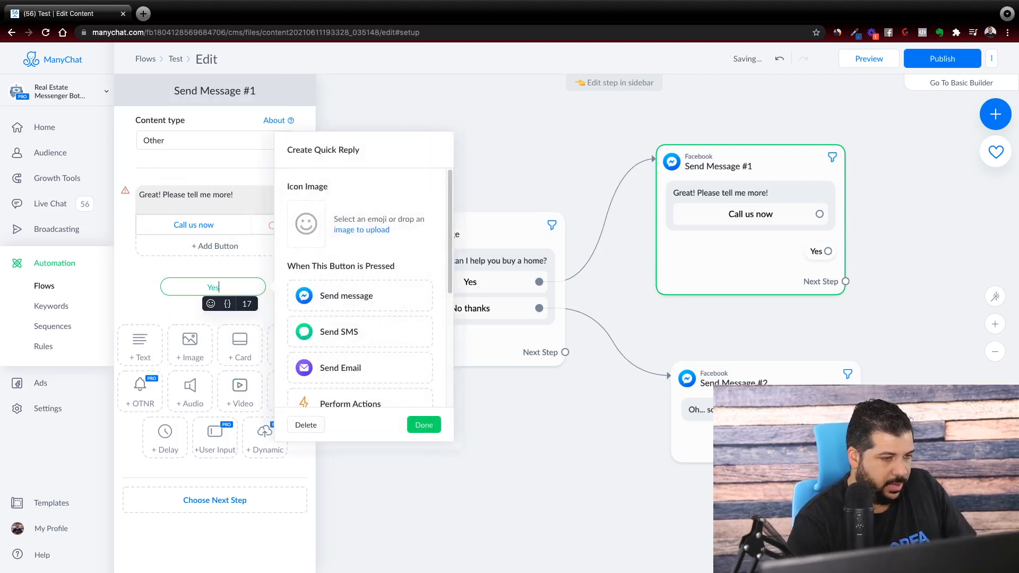
left_click(424, 425)
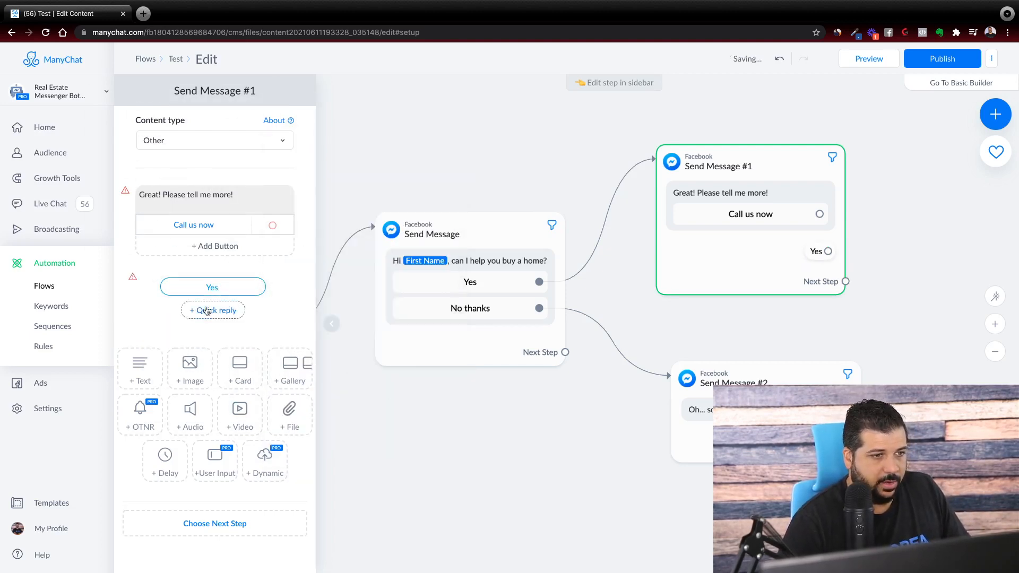
left_click(213, 311)
type("No")
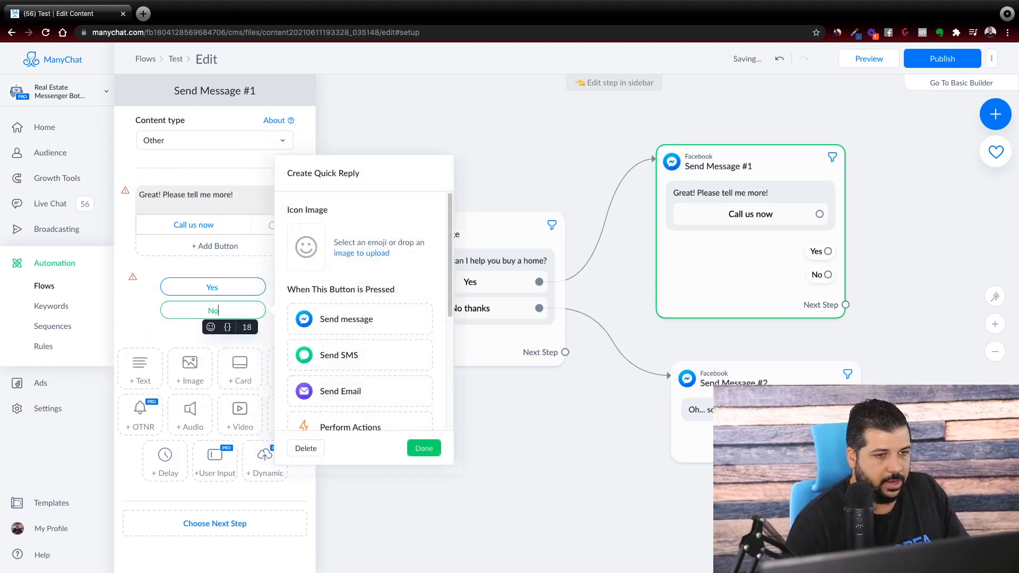
left_click(423, 448)
Add empty text, image and card blocks to the Yes button's follow-up message step
left_click_drag(881, 246, 652, 241)
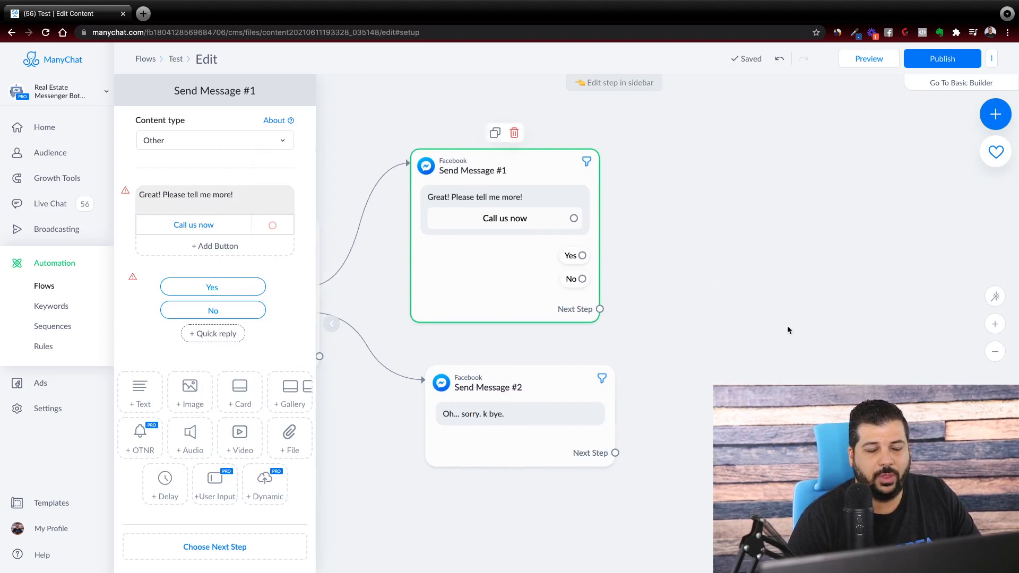
scroll(600, 316, "left", 5)
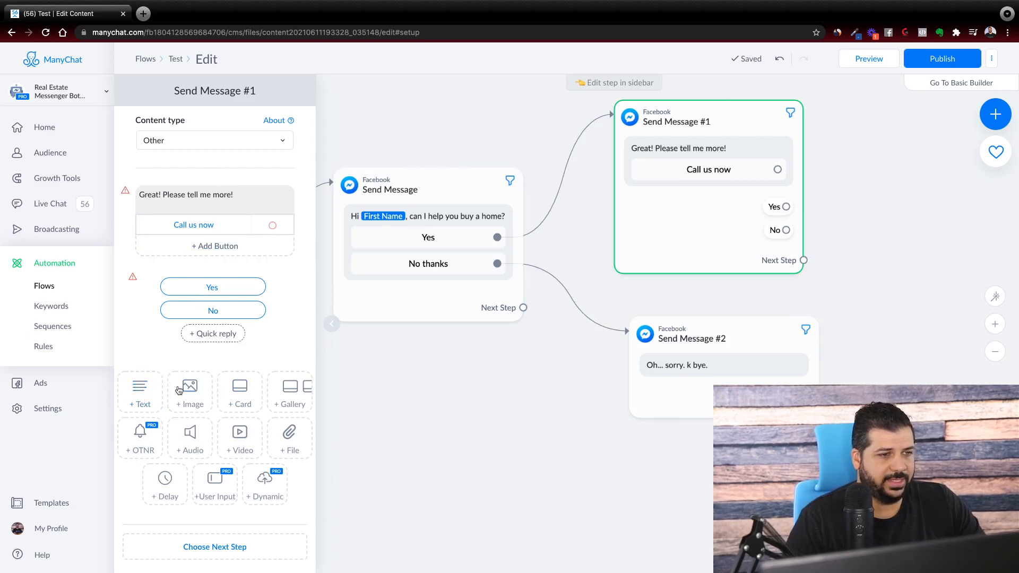
left_click(140, 398)
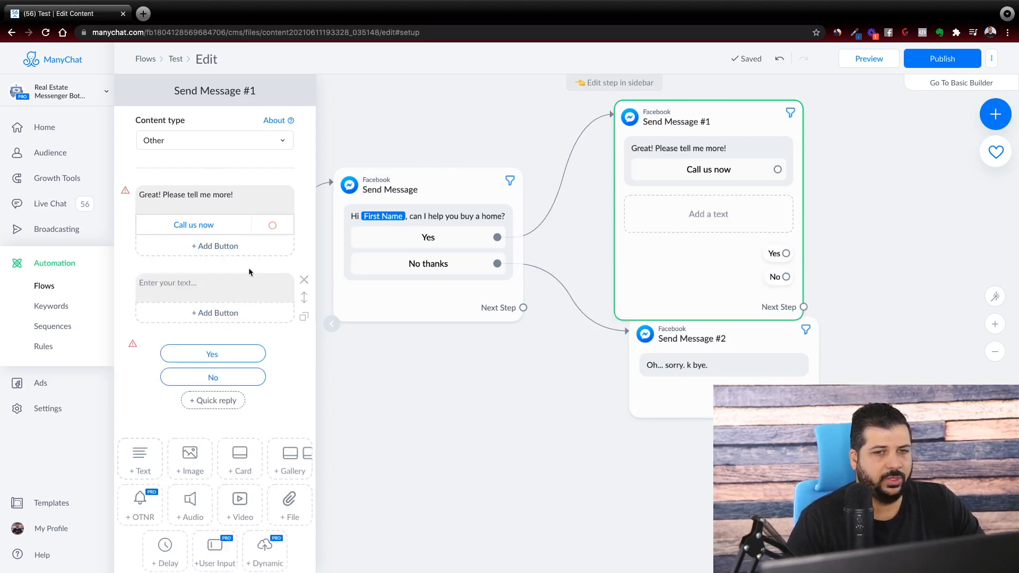
scroll(162, 414, "down", 2)
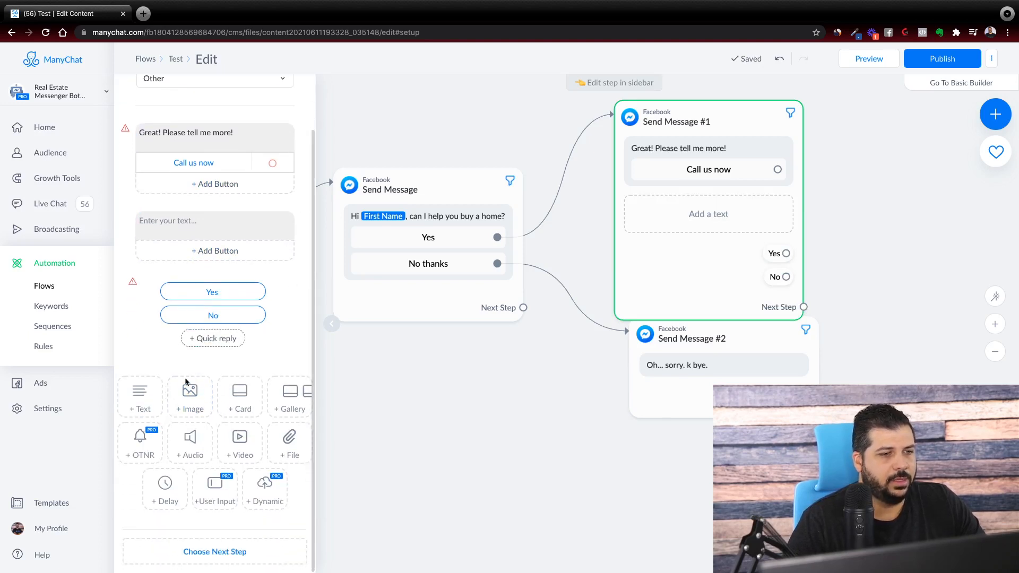
left_click(190, 393)
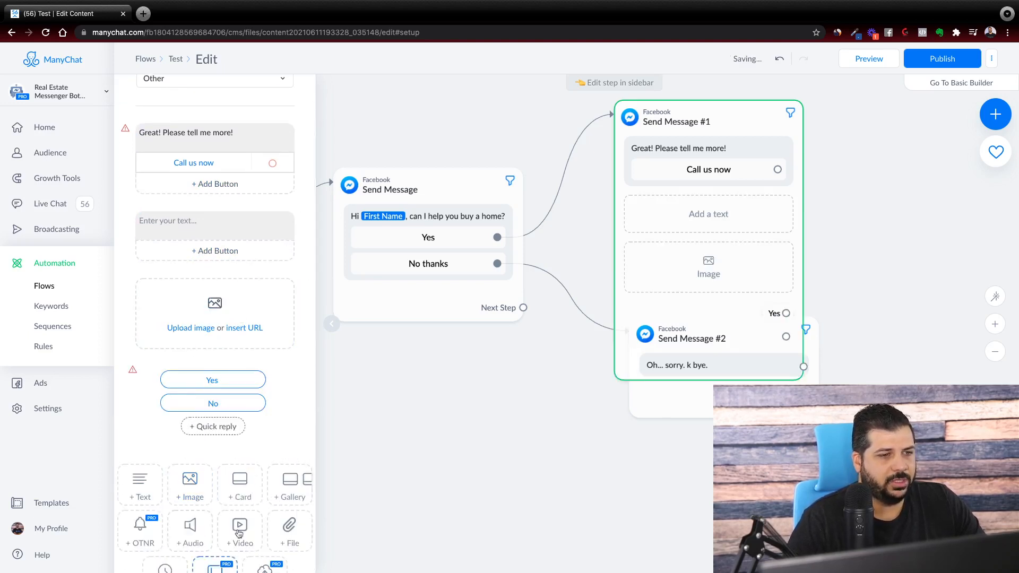
scroll(251, 433, "down", 2)
left_click(251, 433)
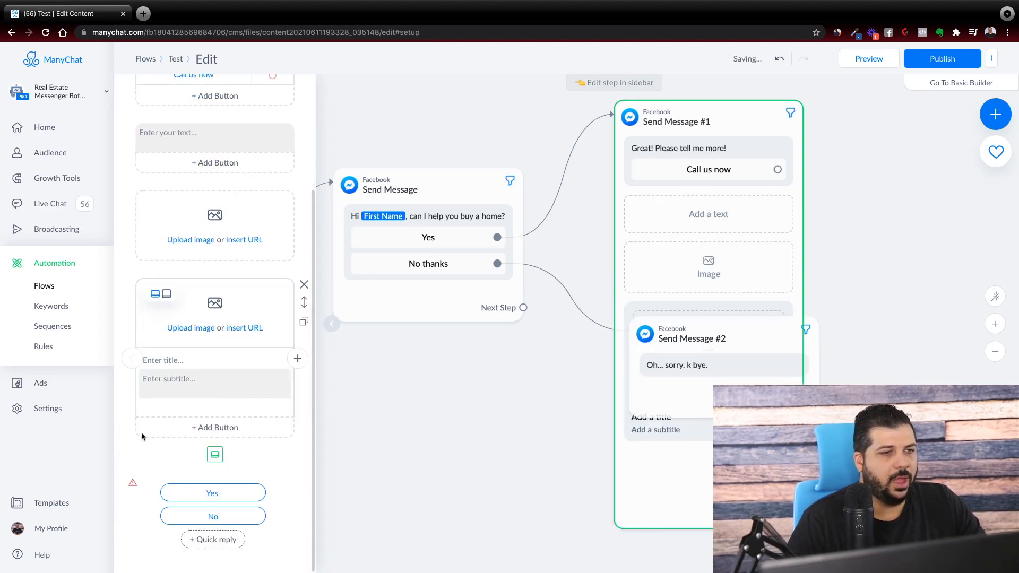
Add a second card beside the empty card in the follow-up message
left_click(158, 361)
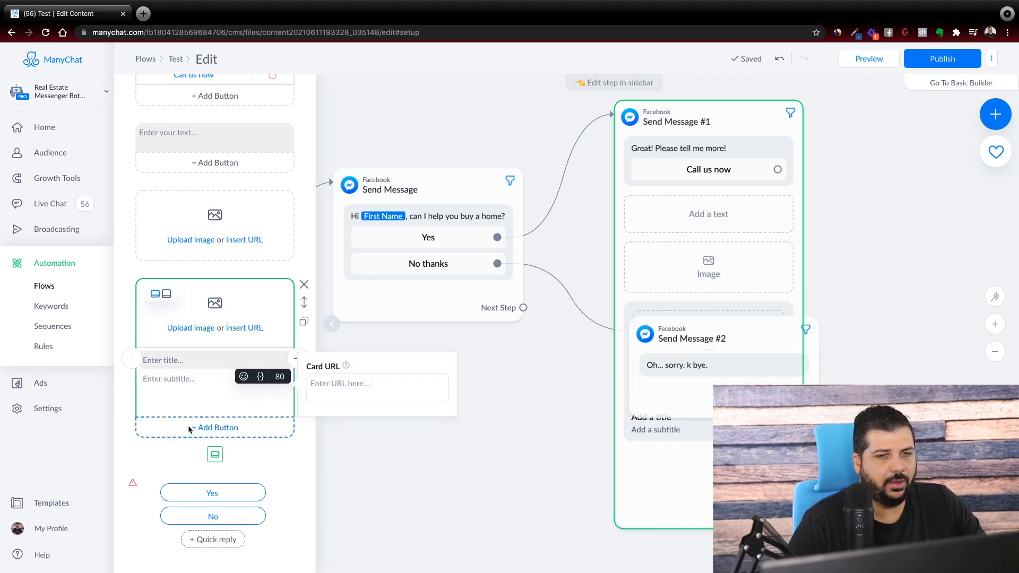
scroll(293, 392, "down", 3)
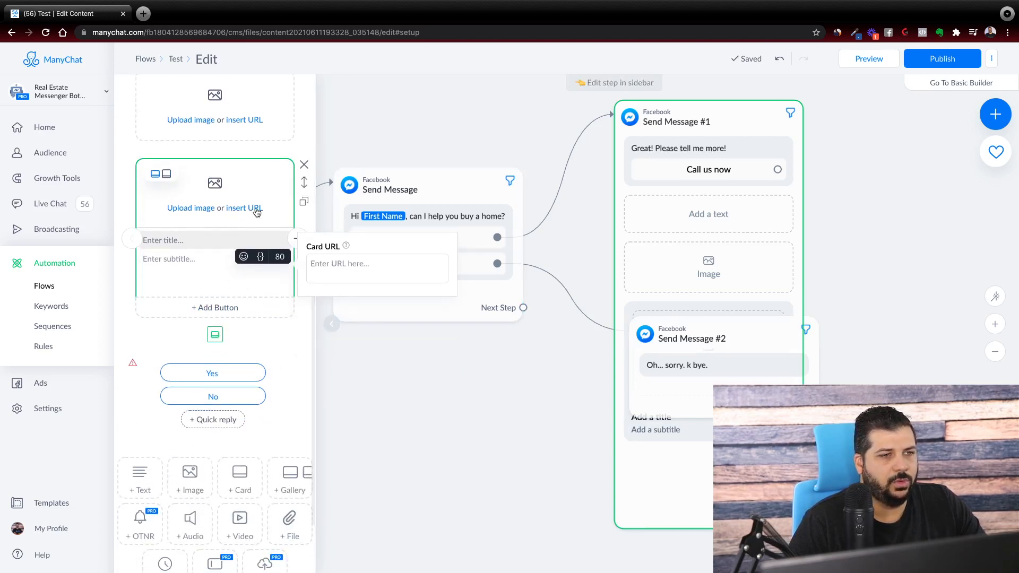
left_click(291, 244)
left_click(292, 244)
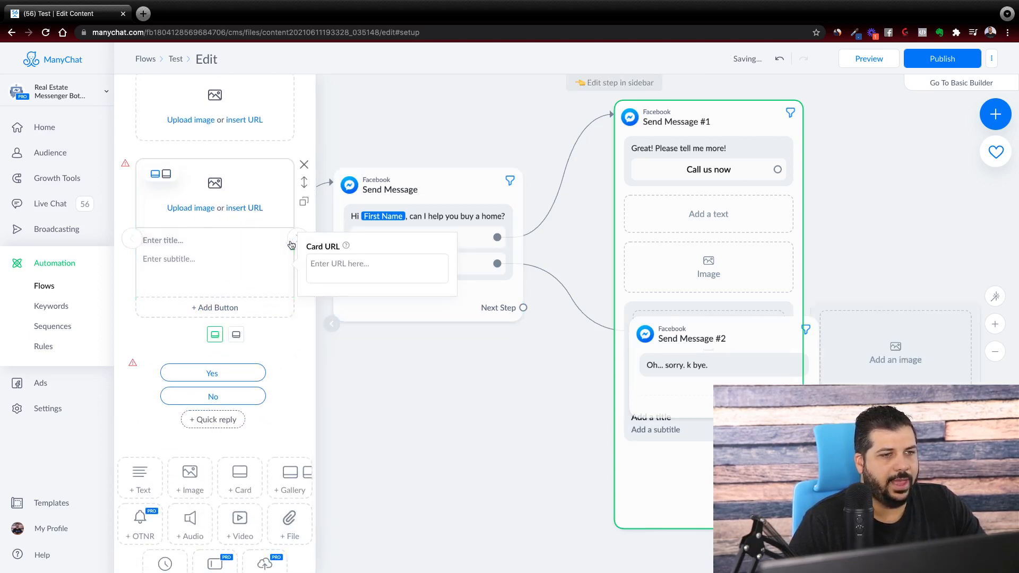
scroll(308, 252, "down", 2)
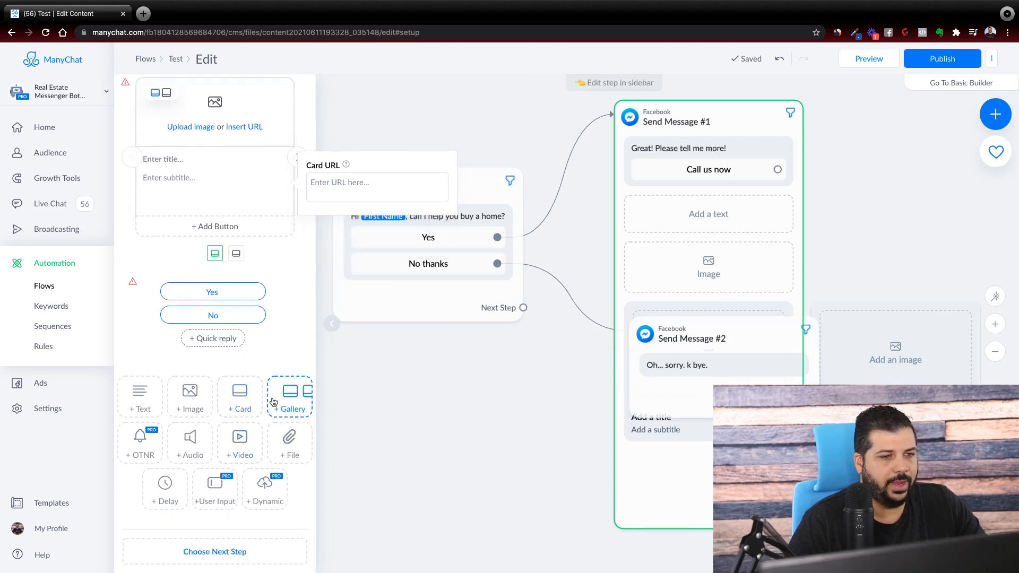
Delete the "Yes" and "No" quick replies plus the card and image blocks from the "Great! Please tell me more!" message step
scroll(234, 406, "up", 2)
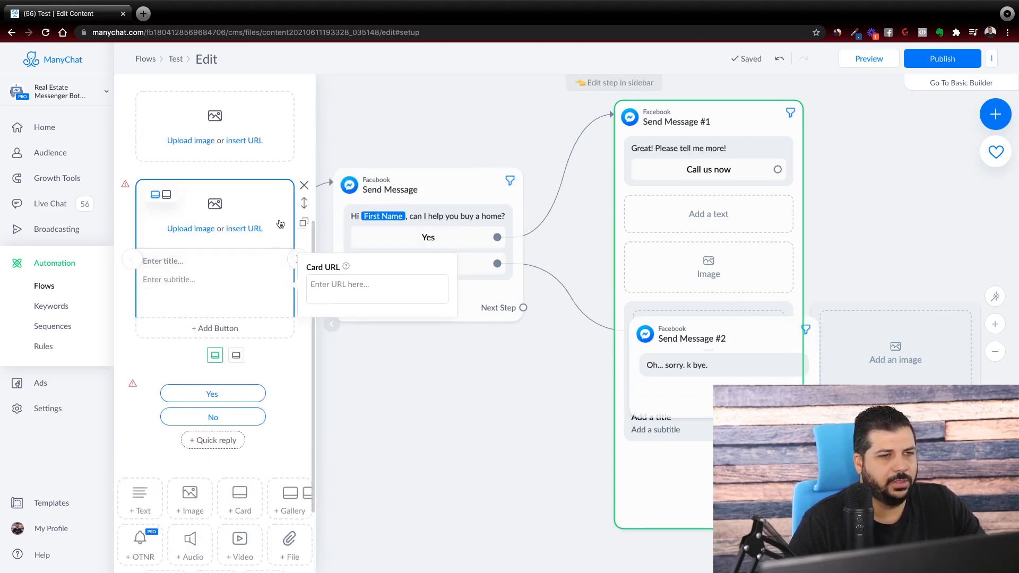
left_click(228, 396)
left_click(306, 531)
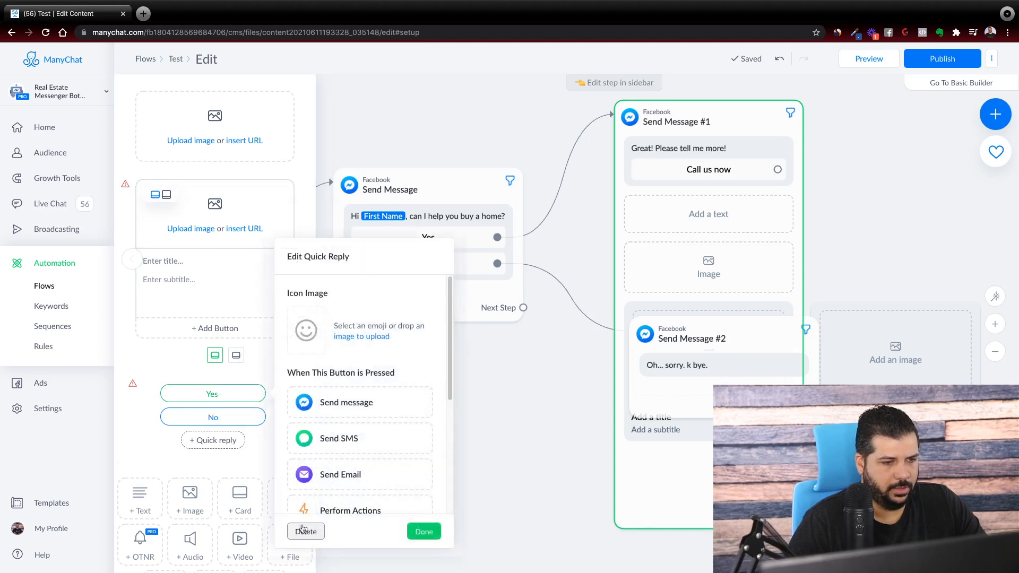
left_click(240, 404)
left_click(307, 531)
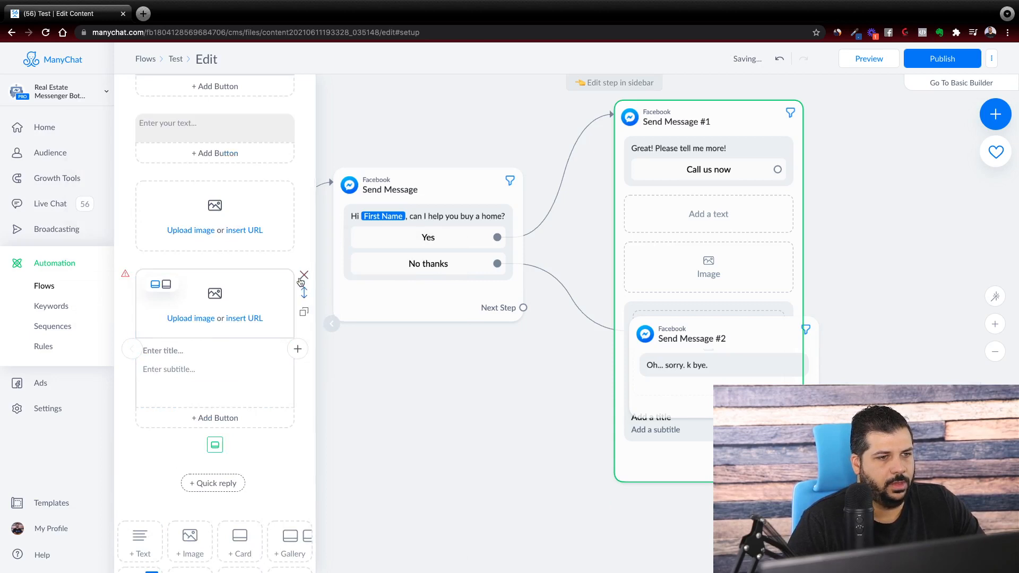
left_click(305, 276)
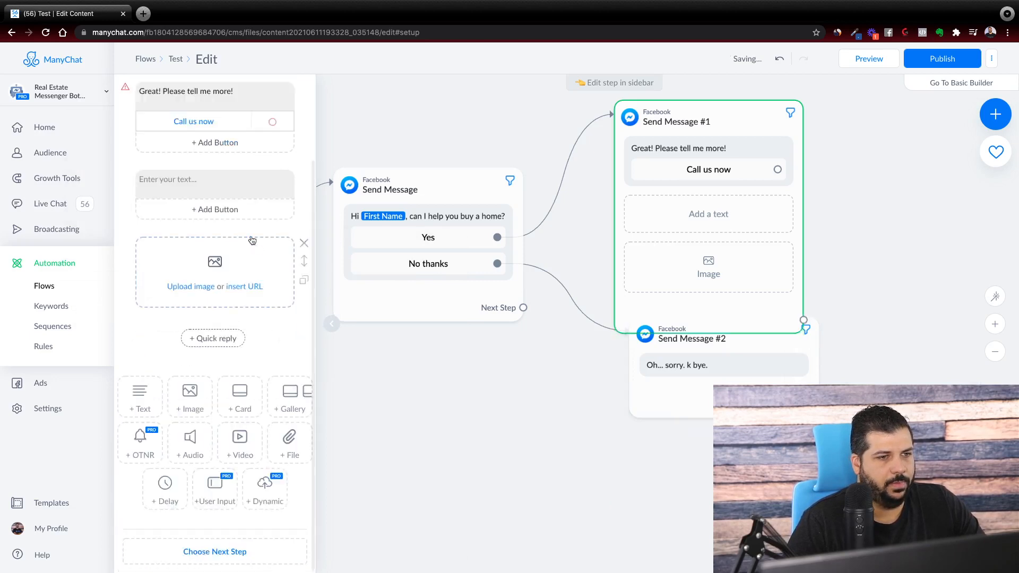
left_click(304, 244)
Add a gallery with a third card to the follow-up message and move the "Oh... sorry. k bye." step clear below it
left_click(293, 403)
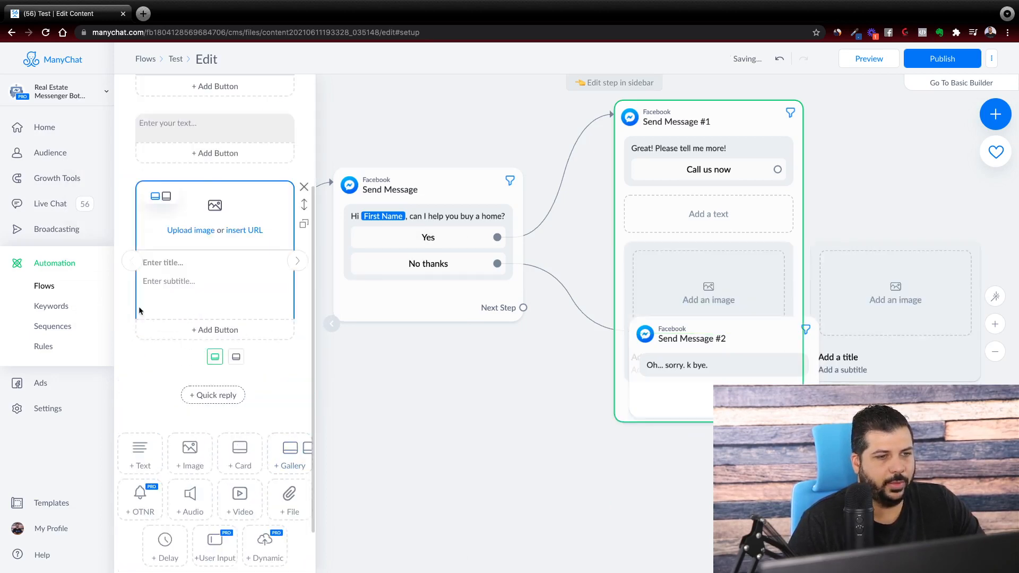
scroll(623, 436, "down", 3)
left_click(297, 261)
left_click(298, 263)
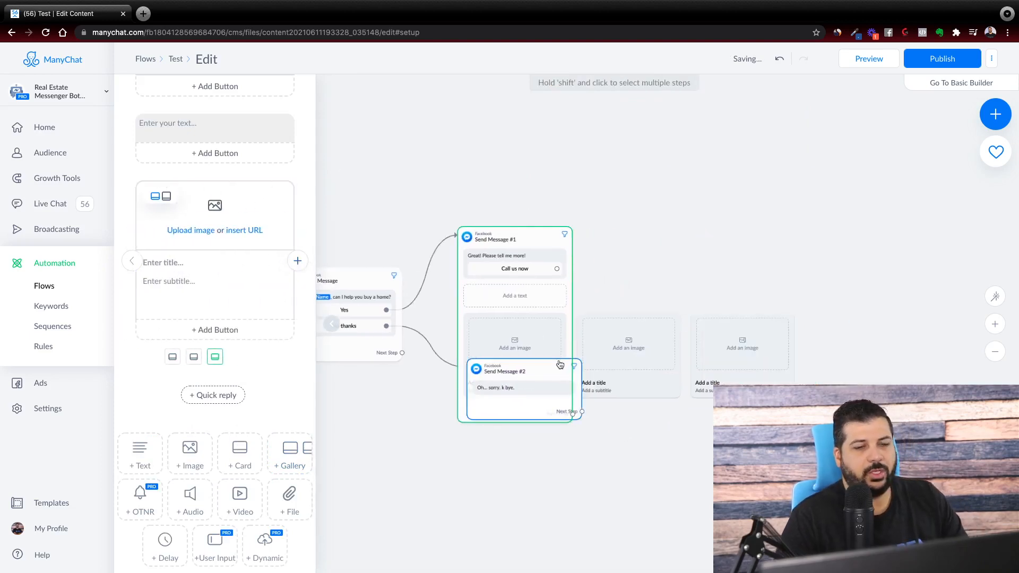
left_click_drag(500, 391, 353, 474)
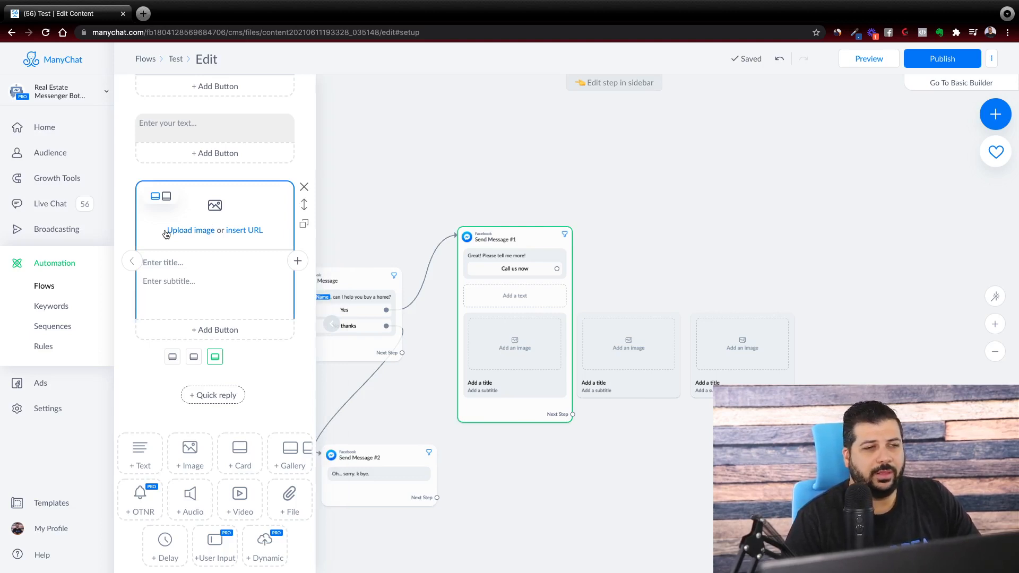
Add a button with the Open website action to the gallery's third card, and return to the first card
left_click(158, 260)
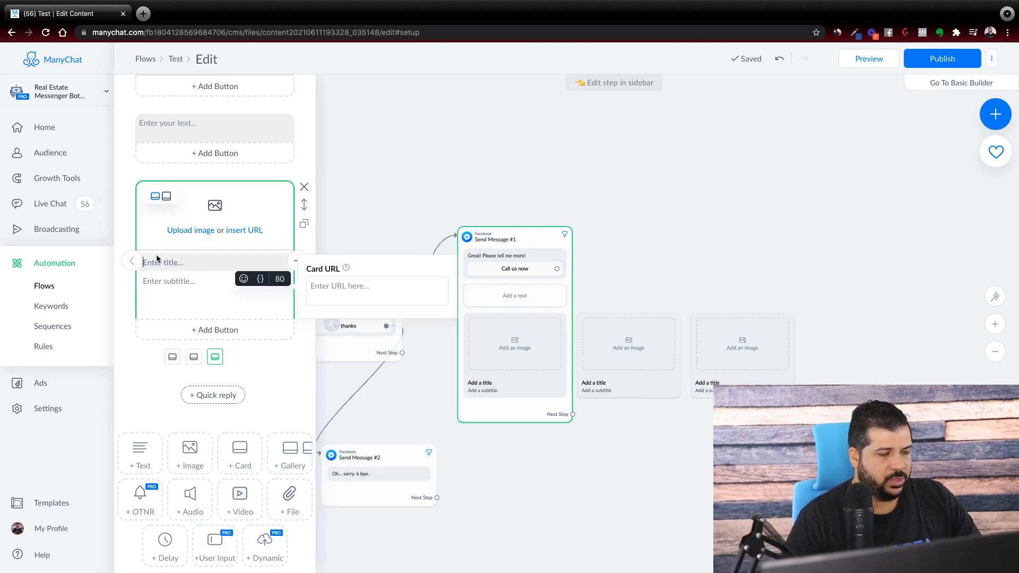
left_click(165, 286)
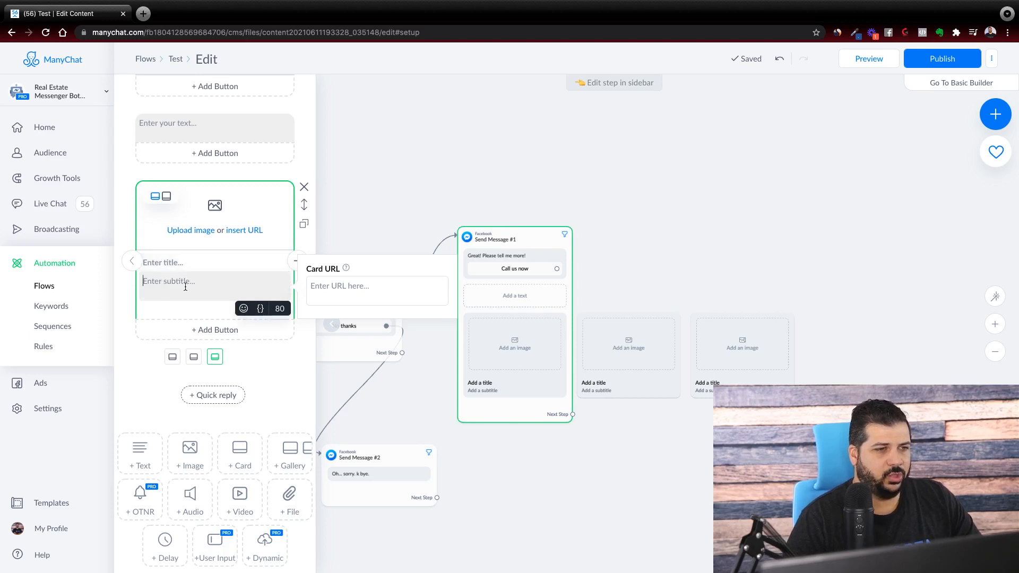
left_click(192, 326)
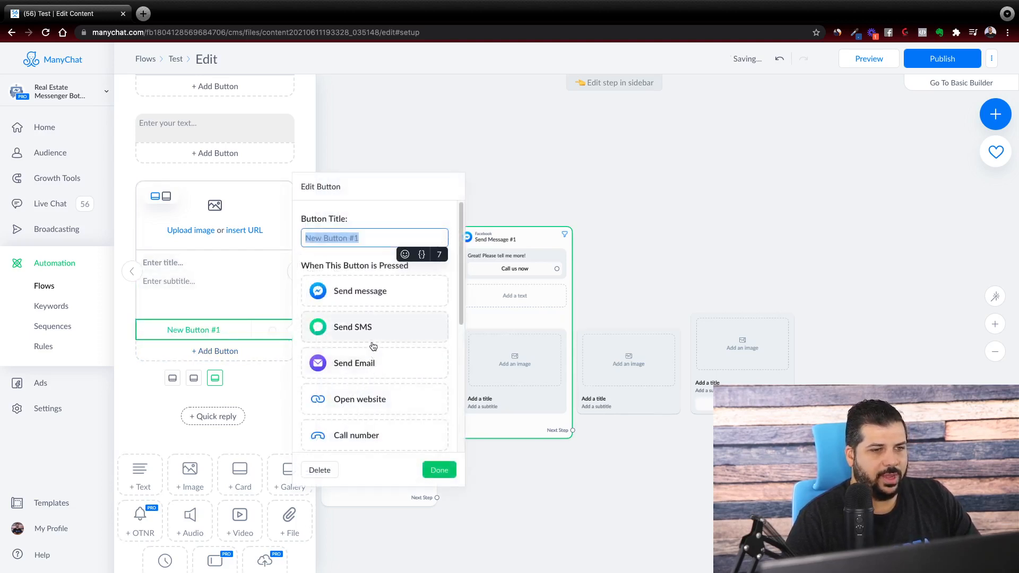
left_click(364, 403)
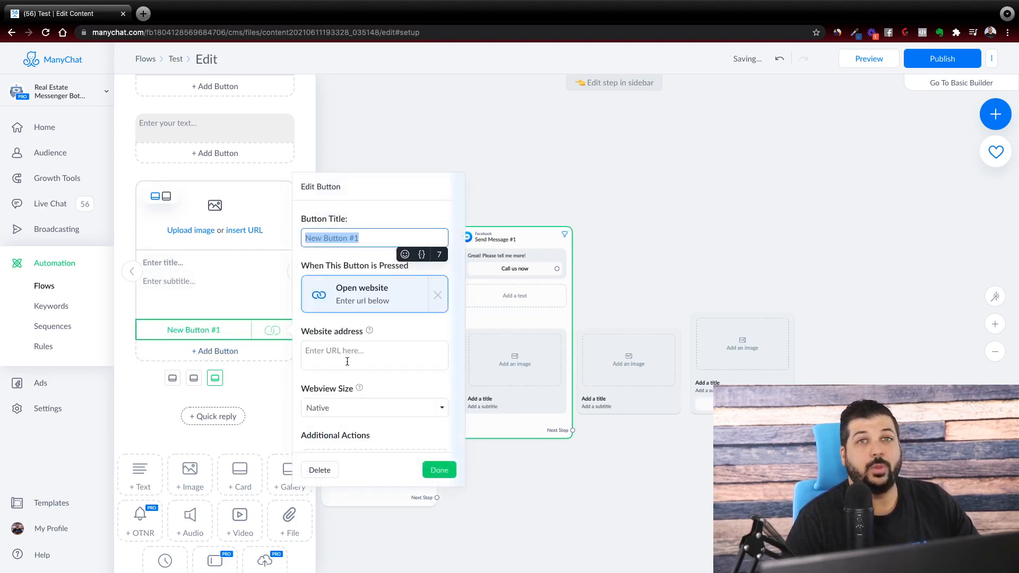
left_click(132, 274)
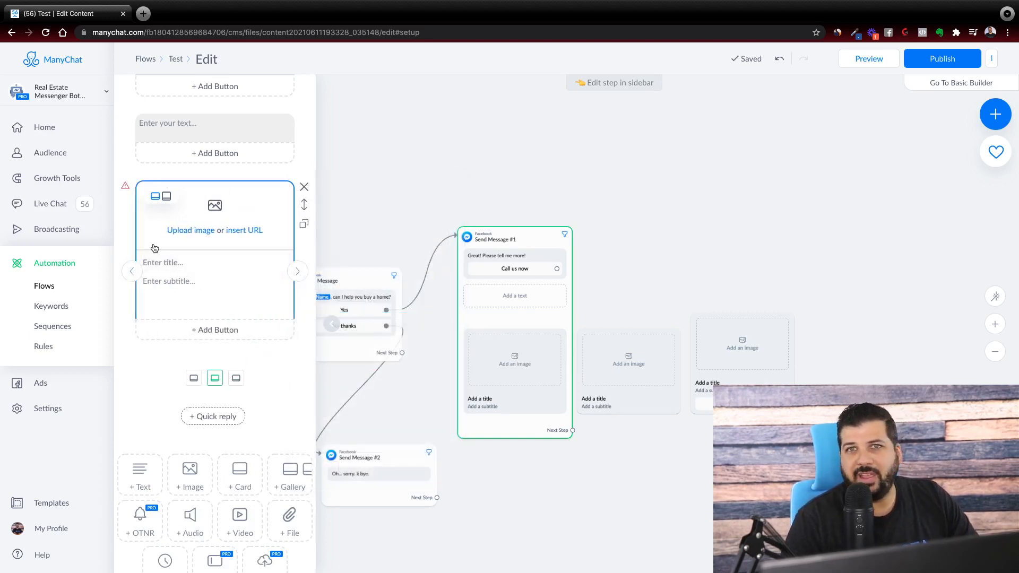
left_click(131, 272)
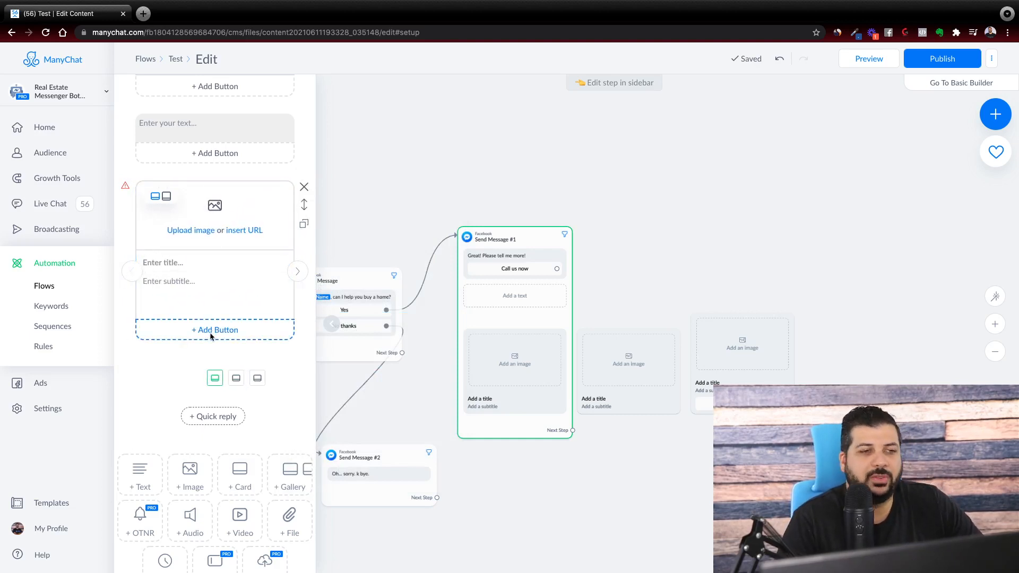
Add an audio block below the gallery and remove it again
scroll(194, 311, "down", 3)
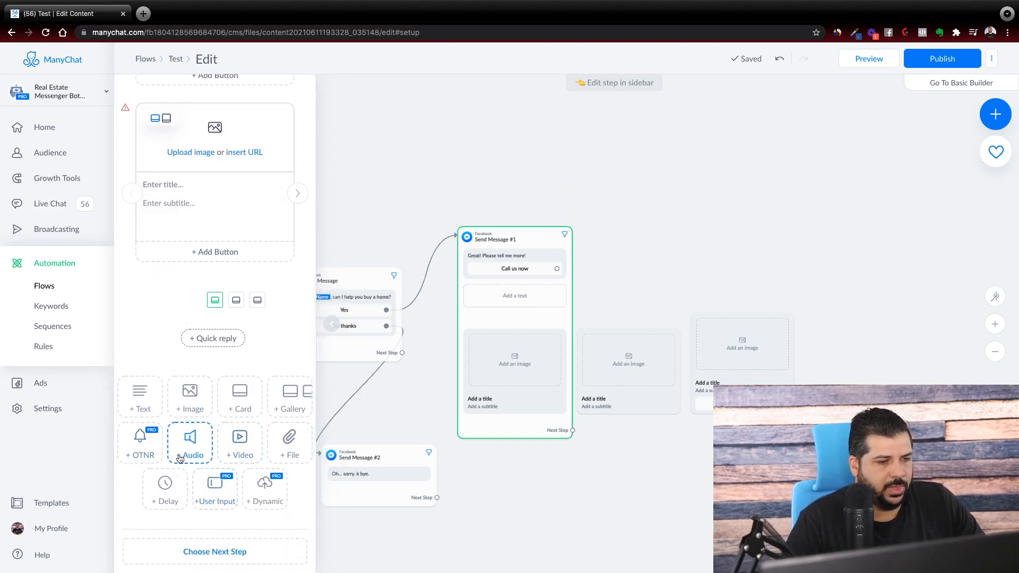
left_click(198, 452)
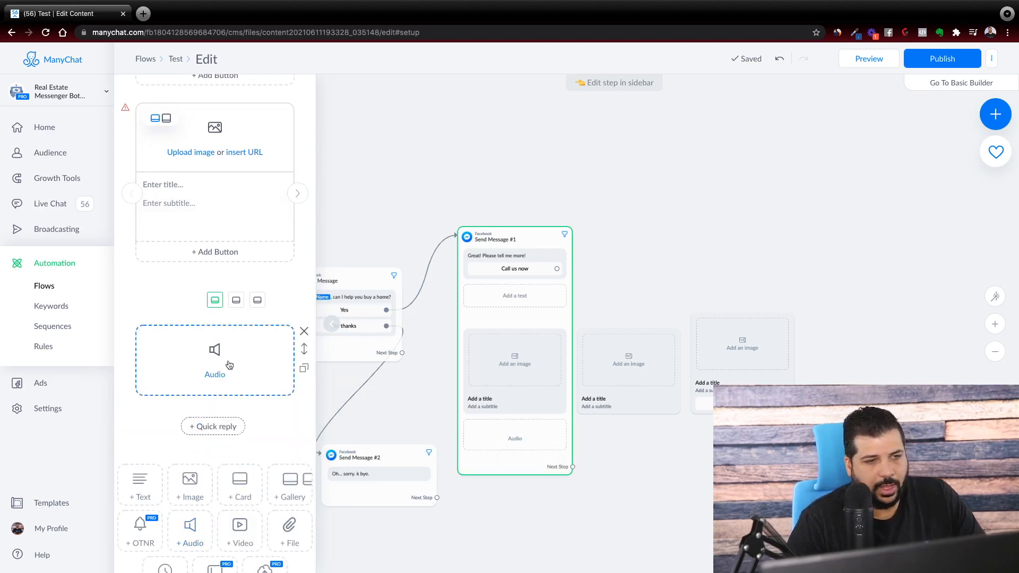
left_click(304, 331)
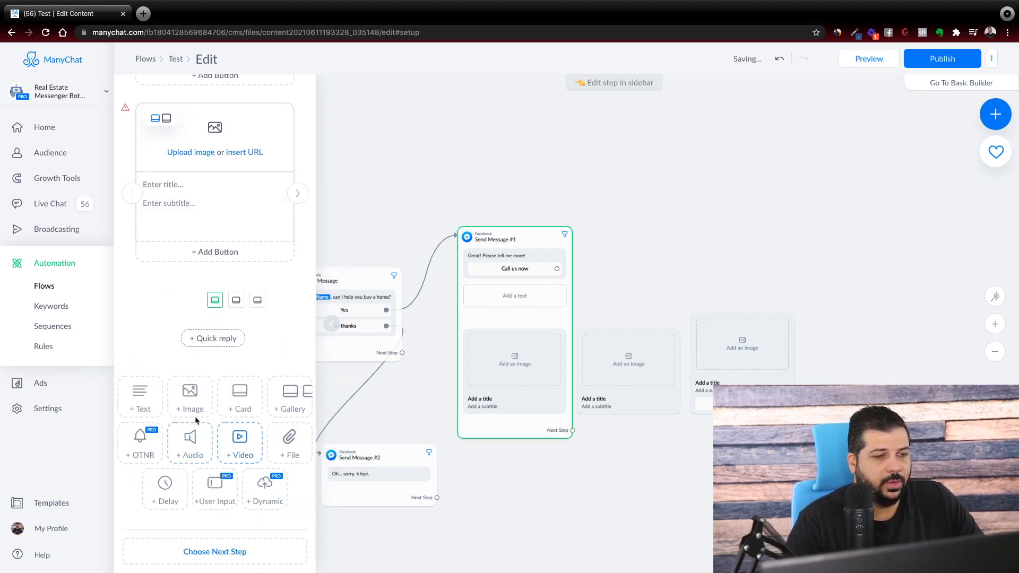
Delete the gallery's first two cards, leaving only the card with the website button
left_click(305, 109)
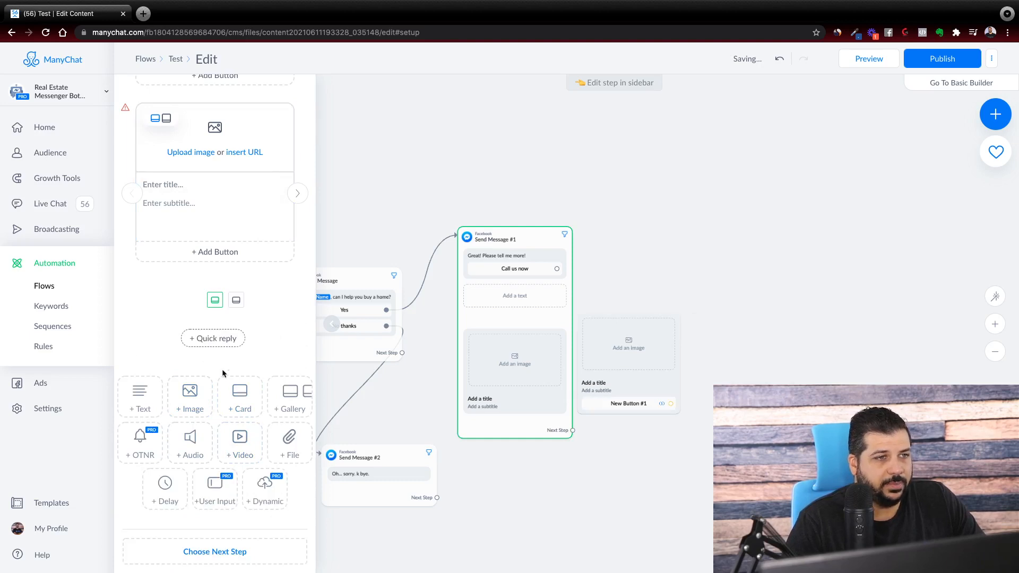
left_click(304, 110)
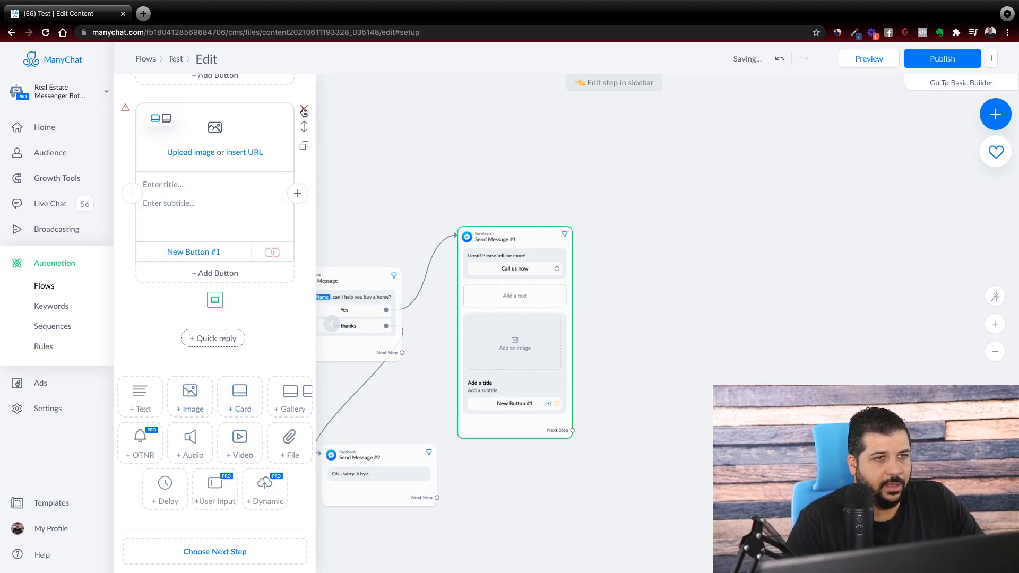
left_click(304, 110)
left_click(431, 126)
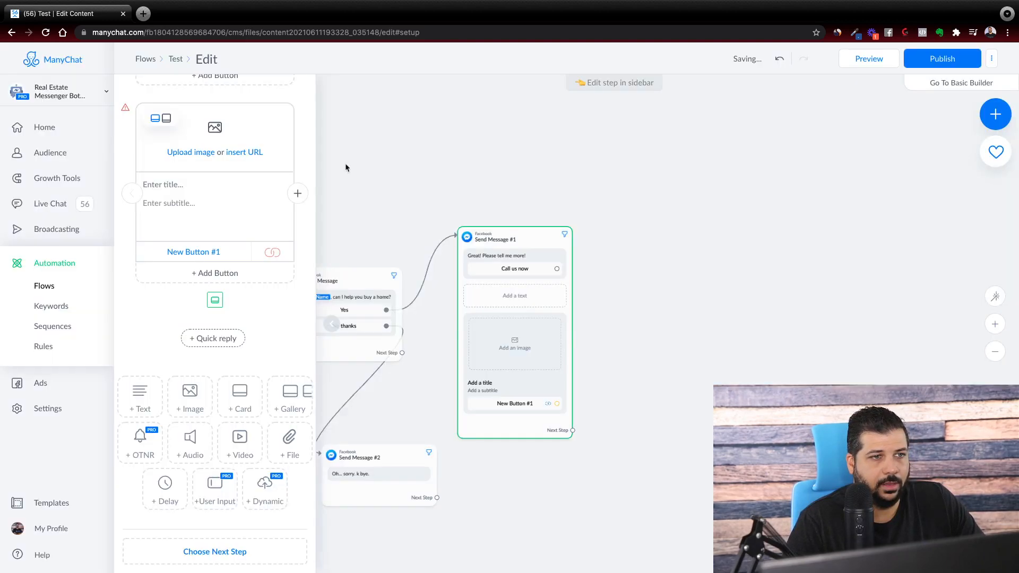
Add a video block below the remaining card and remove it again
left_click(240, 439)
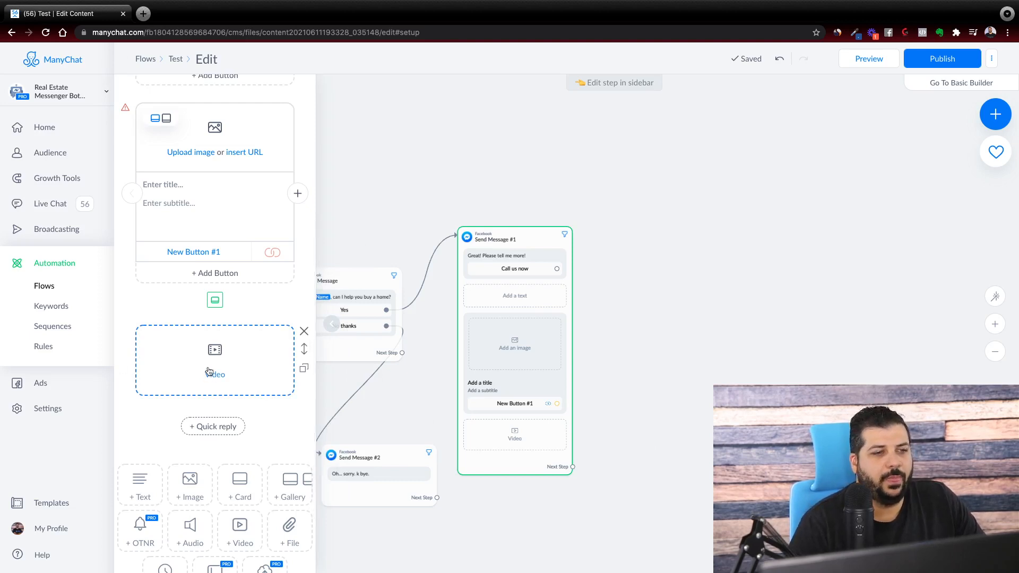
left_click_drag(639, 377, 788, 361)
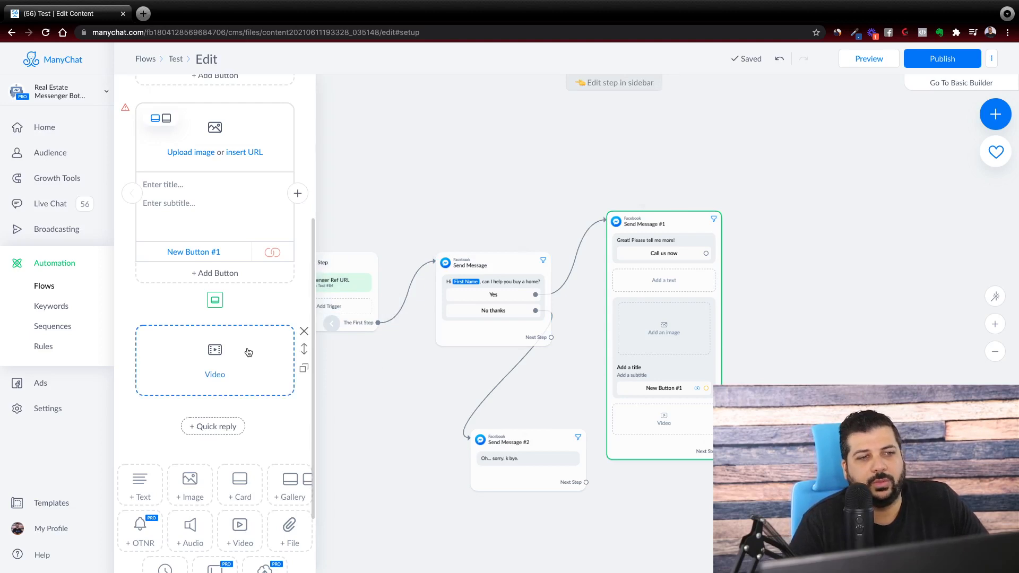
left_click(304, 331)
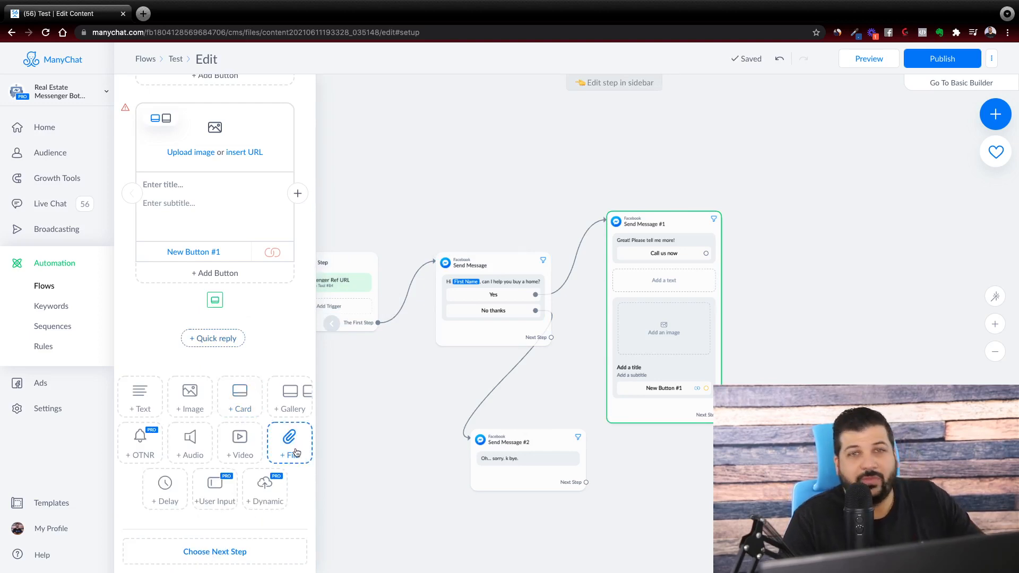
Add a 3-second typing delay to the follow-up message and delete the remaining gallery card
left_click(167, 495)
scroll(209, 325, "up", 3)
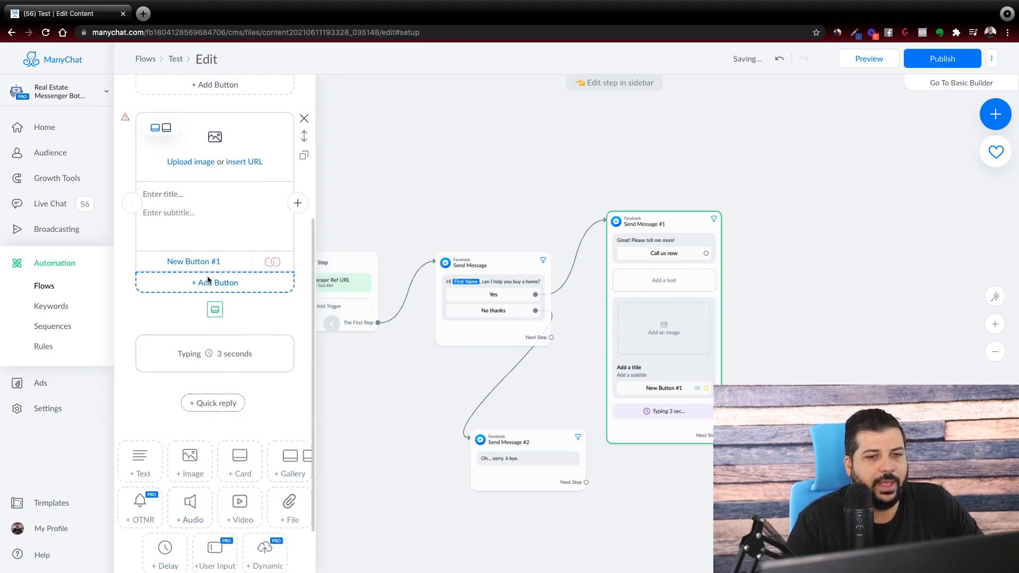
left_click(304, 219)
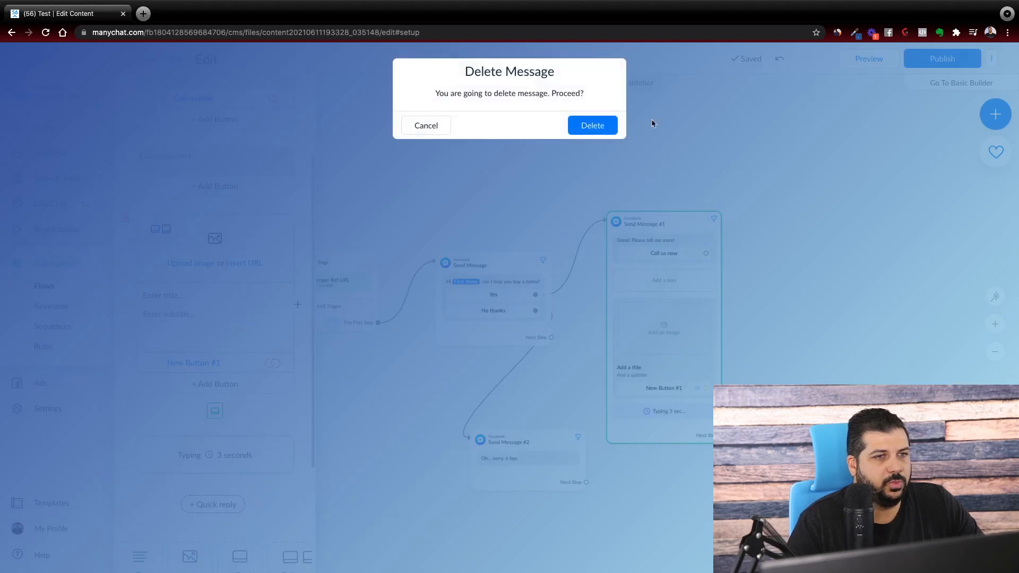
left_click(591, 125)
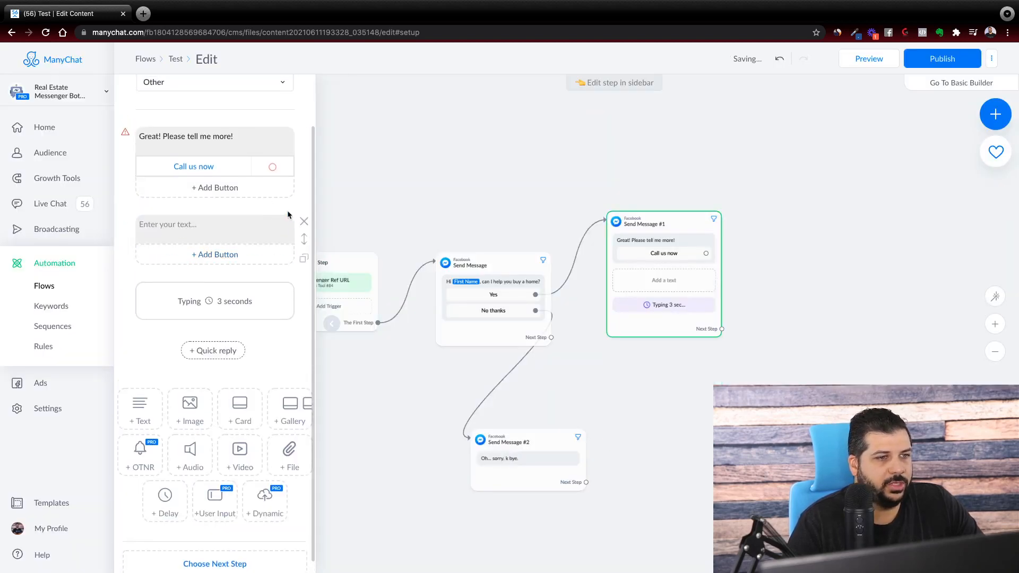
Delete the empty text block and the "Call us now" button from the follow-up message
left_click(304, 221)
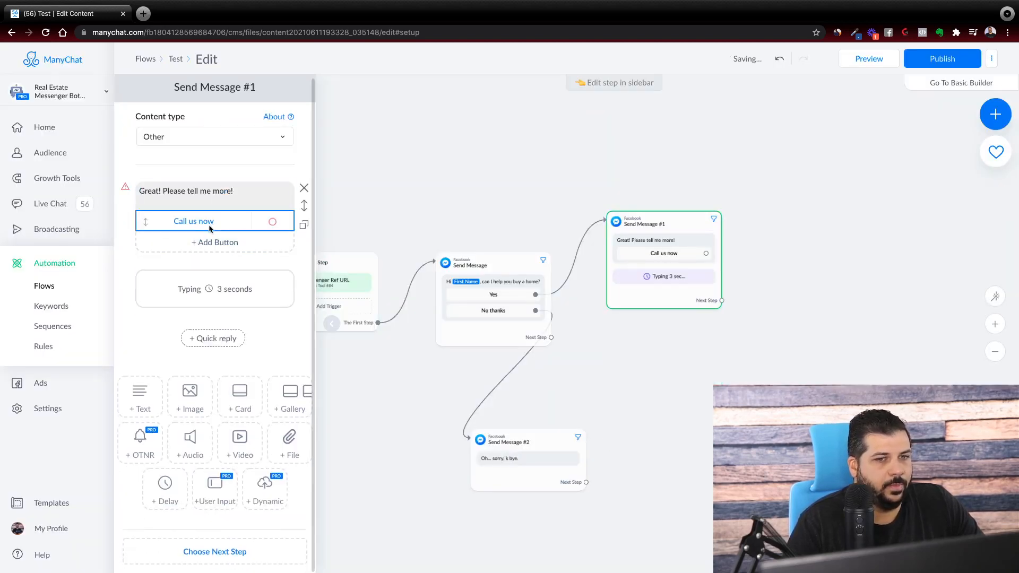
left_click(212, 221)
left_click(324, 361)
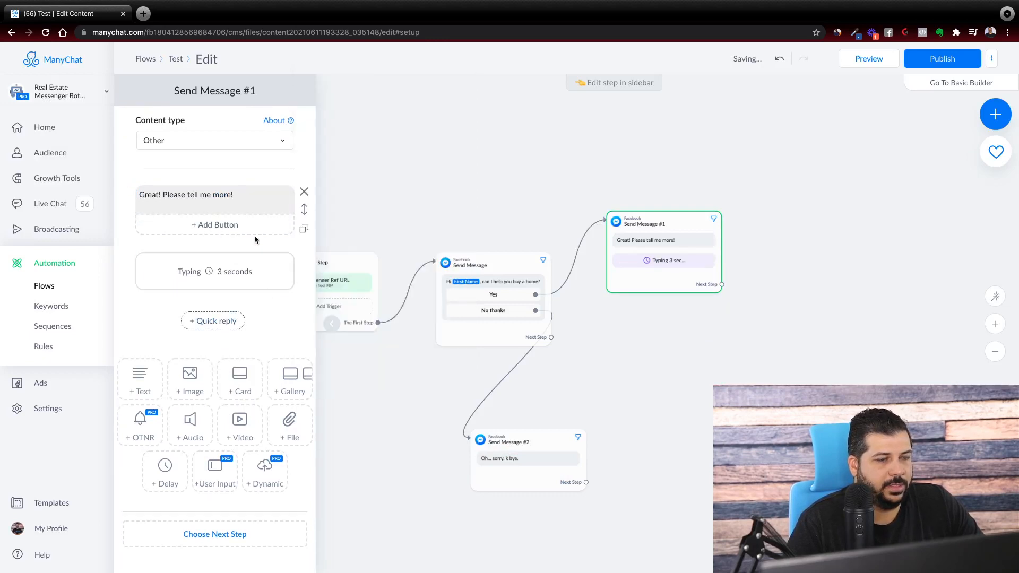
Add a text block reading "jhsdvbfljhsvdfljhsdjh" after the typing delay, followed by a second 3-second typing delay
left_click(249, 197)
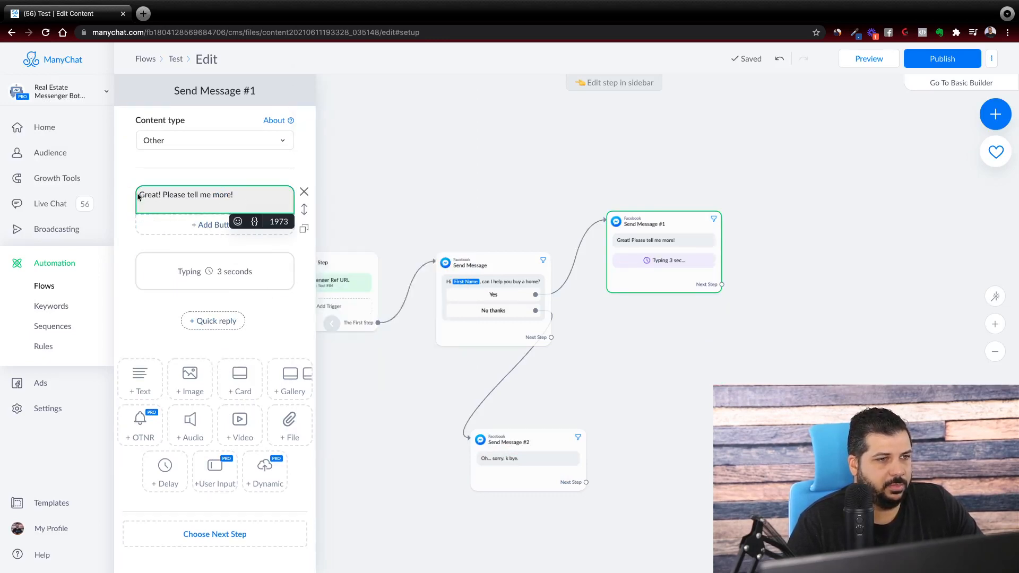
left_click(140, 381)
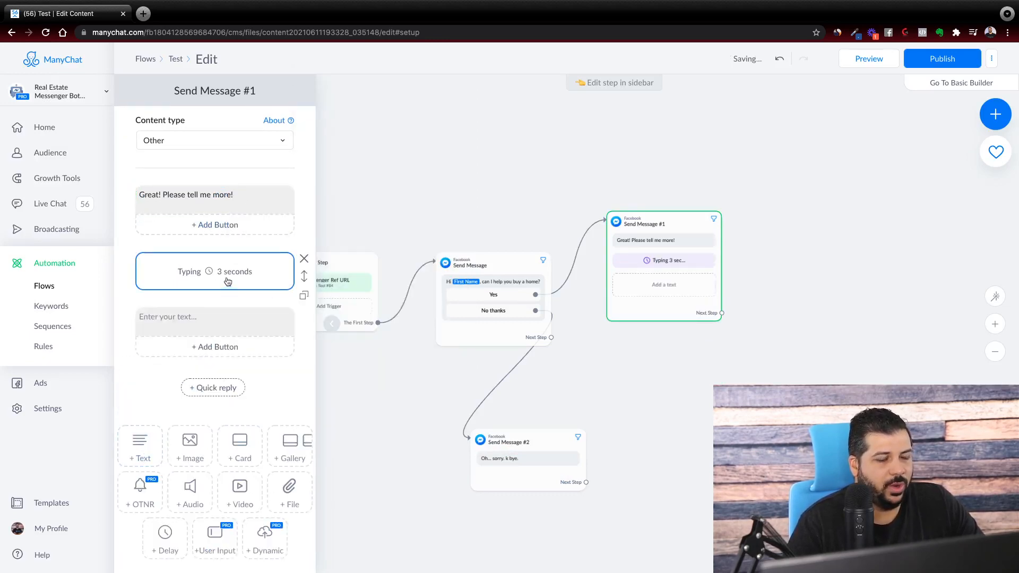
left_click(191, 327)
type("jhsdvbfljhsvdfljhsdjh")
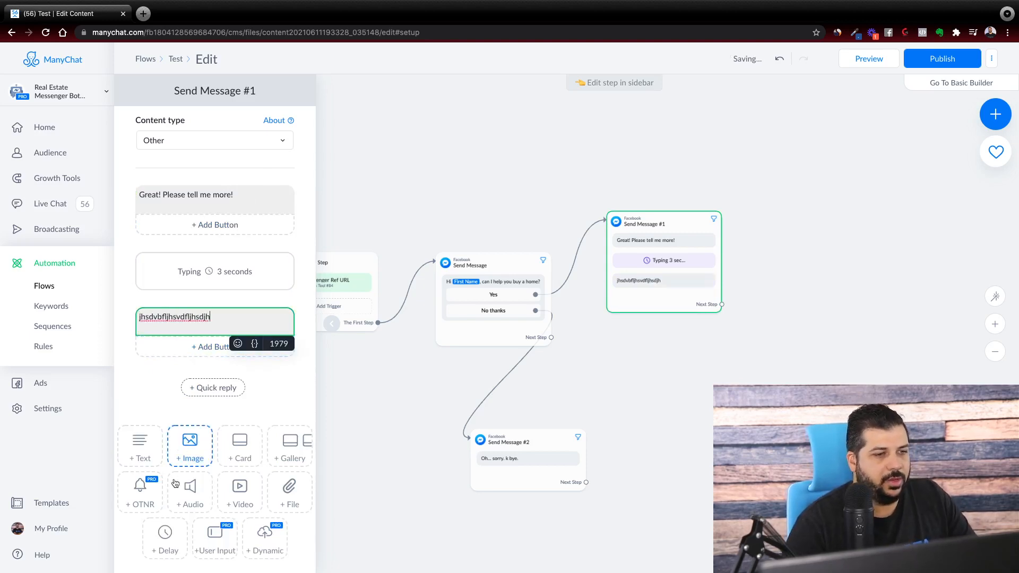
left_click(165, 536)
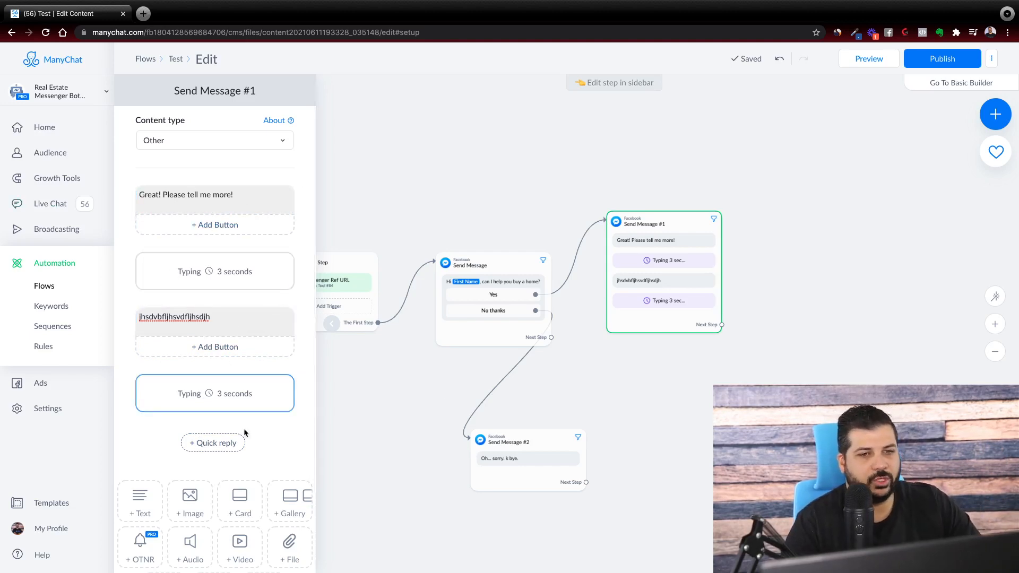
scroll(186, 291, "down", 2)
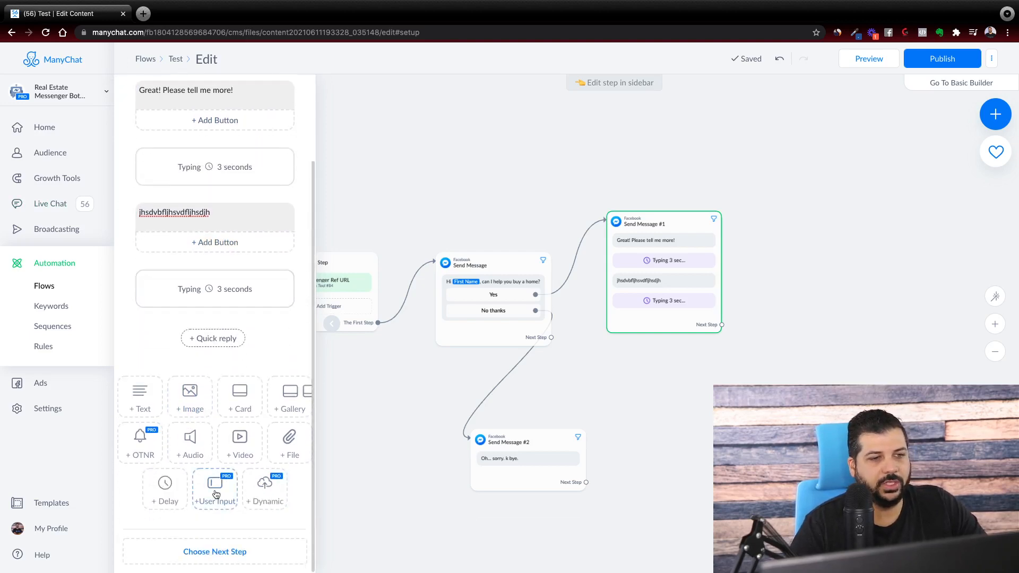